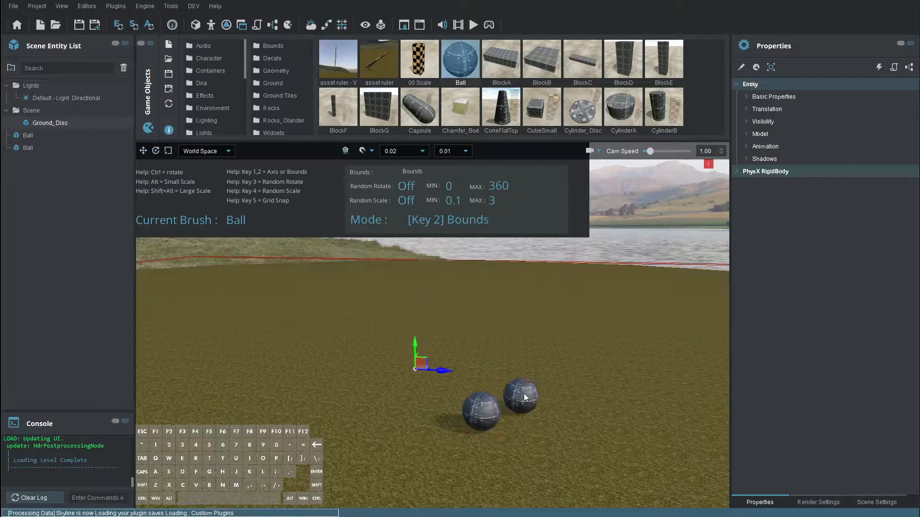
# Exit the placement brush and select the metal-panelled Ball on the grass
pyautogui.press('Escape')
pyautogui.moveTo(537, 375)
pyautogui.mouseDown(button='right')
pyautogui.moveTo(560, 418)
pyautogui.moveTo(554, 363)
pyautogui.moveTo(479, 338)
pyautogui.mouseUp(button='right')
pyautogui.click(536, 370)
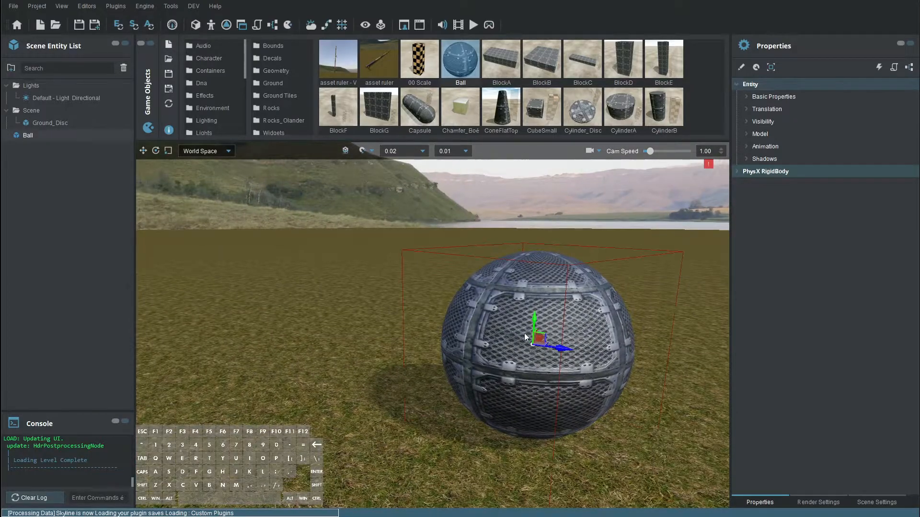
# Orbit, pan and zoom the camera around the Ball to frame it
pyautogui.press('alt')
pyautogui.keyDown('alt'); pyautogui.moveTo(542, 353); pyautogui.dragTo(476, 227); pyautogui.keyUp('alt')
pyautogui.keyDown('alt'); pyautogui.scroll(5, 430, 355); pyautogui.keyUp('alt')
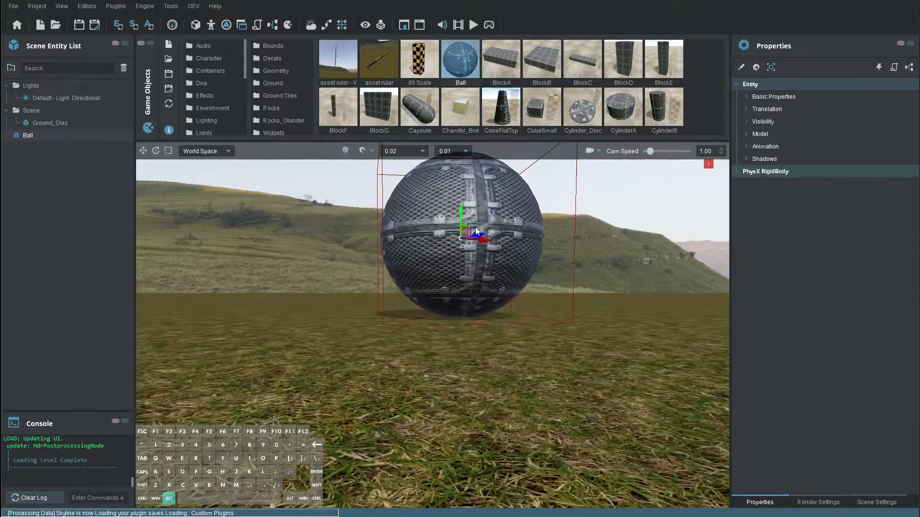
pyautogui.keyDown('alt'); pyautogui.moveTo(476, 227); pyautogui.dragTo(472, 229, button='middle'); pyautogui.keyUp('alt')
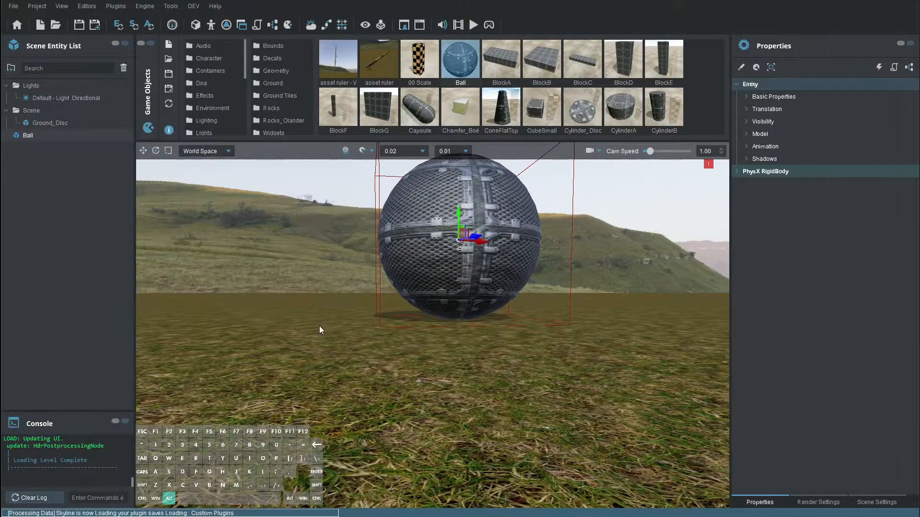
pyautogui.keyDown('alt'); pyautogui.moveTo(313, 323); pyautogui.dragTo(15, 326); pyautogui.keyUp('alt')
pyautogui.keyDown('alt'); pyautogui.moveTo(441, 227); pyautogui.dragTo(415, 426, button='middle'); pyautogui.keyUp('alt')
pyautogui.keyDown('alt'); pyautogui.moveTo(415, 425); pyautogui.dragTo(516, 455); pyautogui.keyUp('alt')
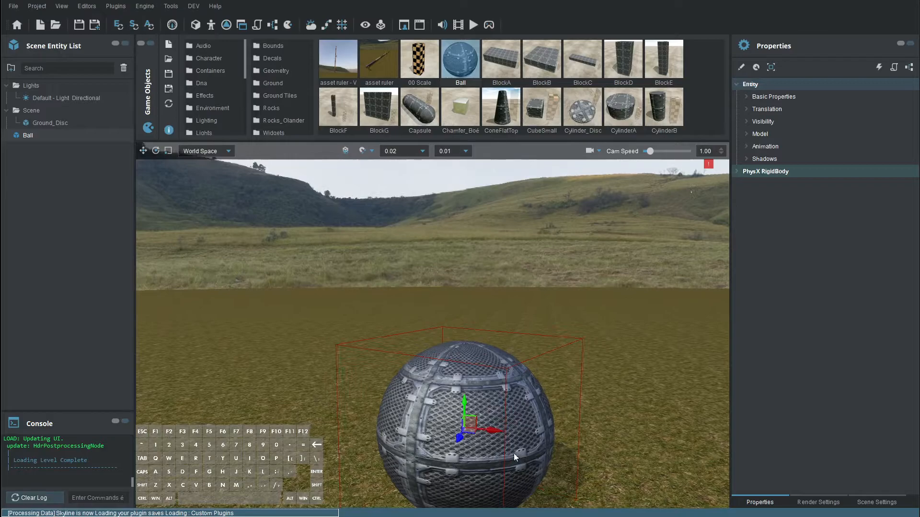
pyautogui.keyDown('alt'); pyautogui.moveTo(523, 388); pyautogui.dragTo(369, 326); pyautogui.keyUp('alt')
pyautogui.keyDown('alt'); pyautogui.moveTo(370, 326); pyautogui.dragTo(464, 331, button='middle'); pyautogui.keyUp('alt')
pyautogui.scroll(-1, 464, 321)
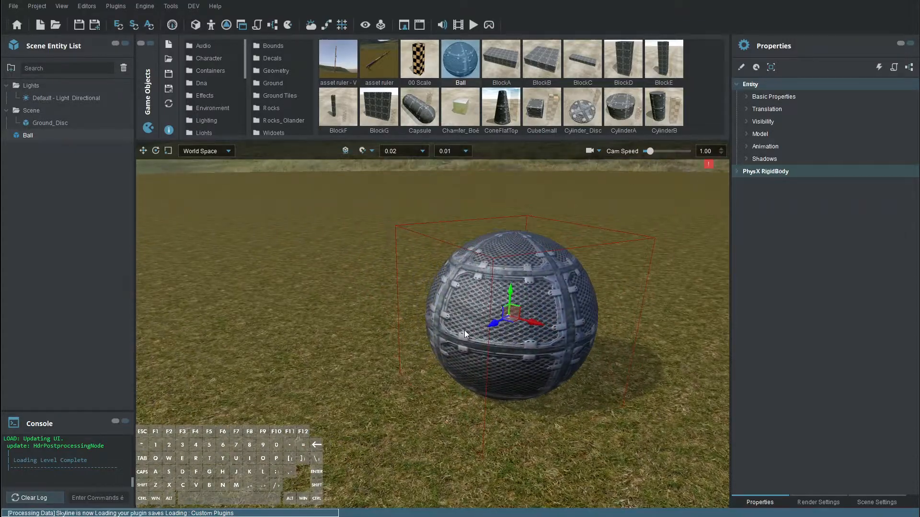
pyautogui.scroll(-4, 464, 316)
pyautogui.keyDown('alt'); pyautogui.moveTo(435, 302); pyautogui.dragTo(412, 323); pyautogui.keyUp('alt')
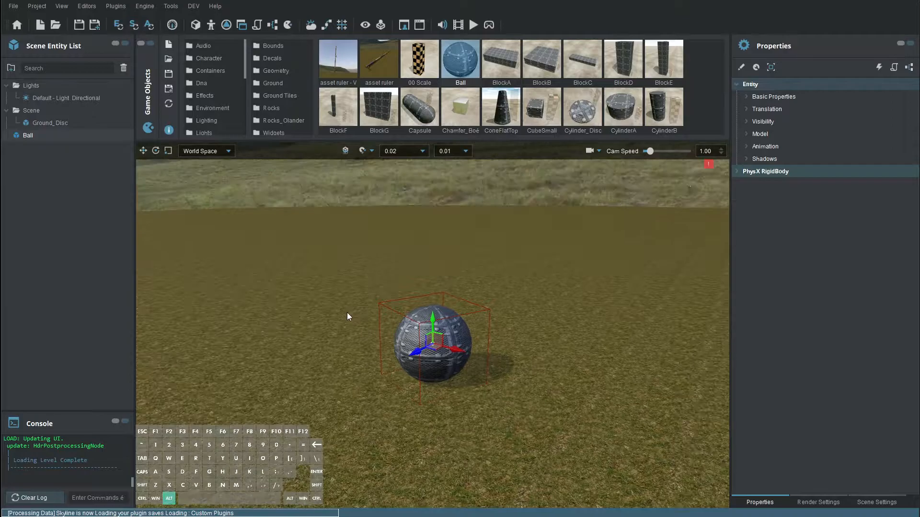
pyautogui.keyDown('alt'); pyautogui.moveTo(412, 321); pyautogui.dragTo(469, 349, button='middle'); pyautogui.keyUp('alt')
pyautogui.keyDown('alt'); pyautogui.moveTo(469, 348); pyautogui.dragTo(491, 289, button='right'); pyautogui.keyUp('alt')
pyautogui.keyDown('alt'); pyautogui.moveTo(490, 290); pyautogui.dragTo(507, 275); pyautogui.keyUp('alt')
pyautogui.keyDown('alt'); pyautogui.moveTo(507, 275); pyautogui.dragTo(537, 261, button='right'); pyautogui.keyUp('alt')
pyautogui.keyDown('alt'); pyautogui.moveTo(537, 262); pyautogui.dragTo(673, 199, button='middle'); pyautogui.keyUp('alt')
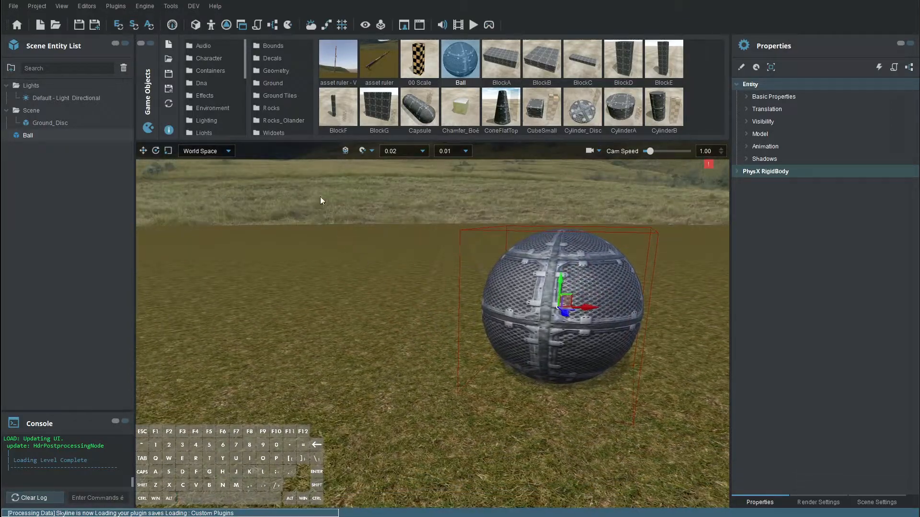
# Apply the black Proto grid material from the Asset Manager to the ground
pyautogui.click(211, 25)
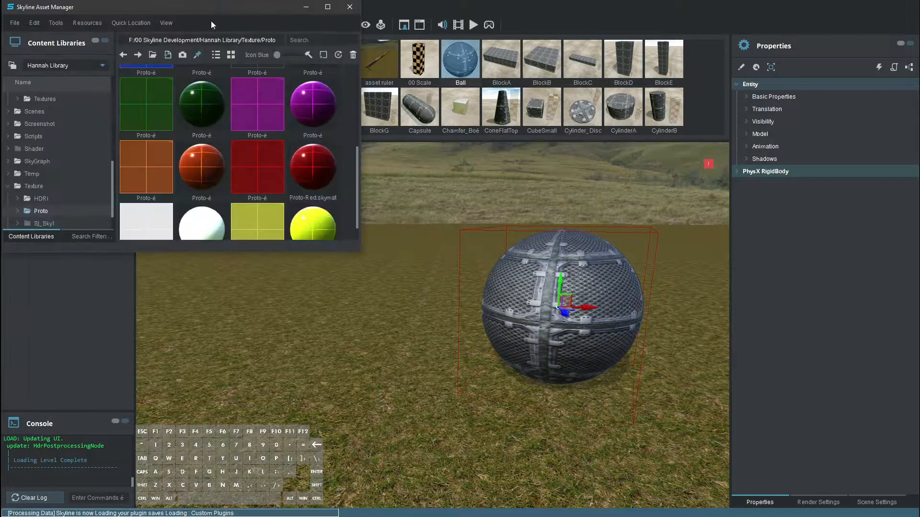
pyautogui.scroll(5, 169, 132)
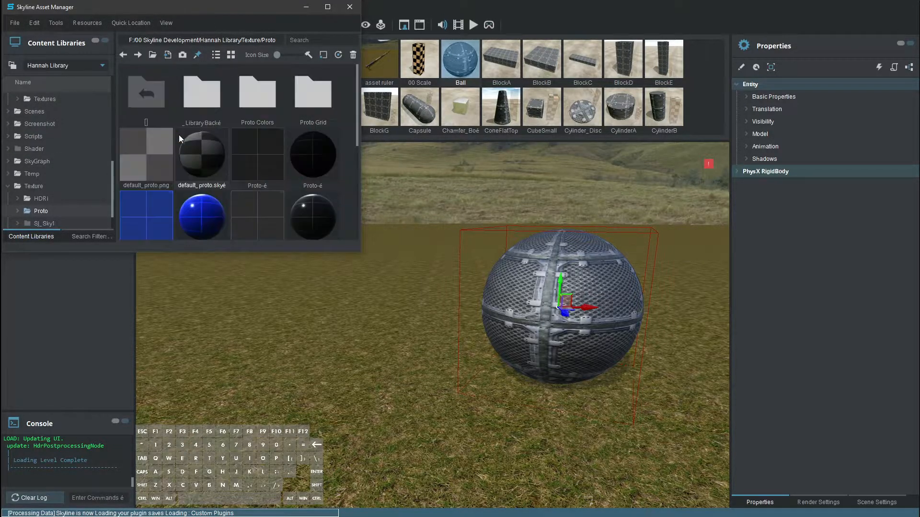
pyautogui.click(324, 153)
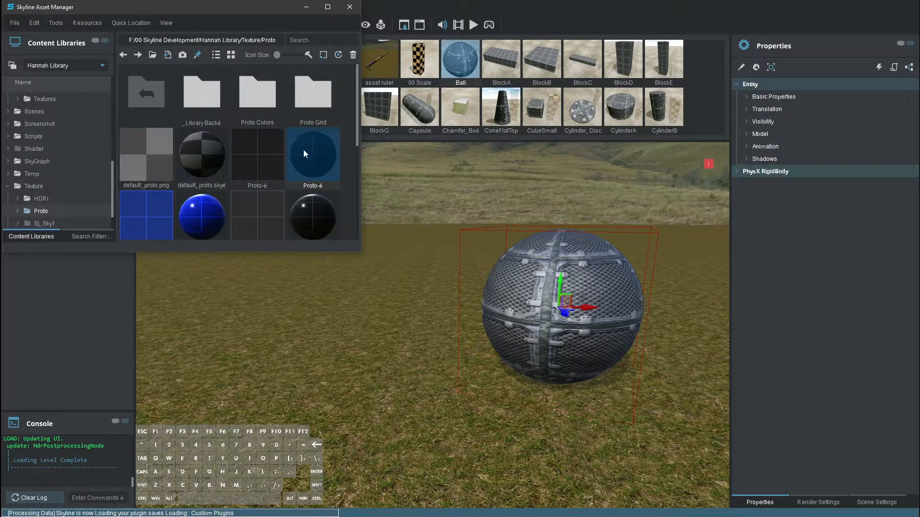
pyautogui.moveTo(292, 154); pyautogui.dragTo(432, 329)
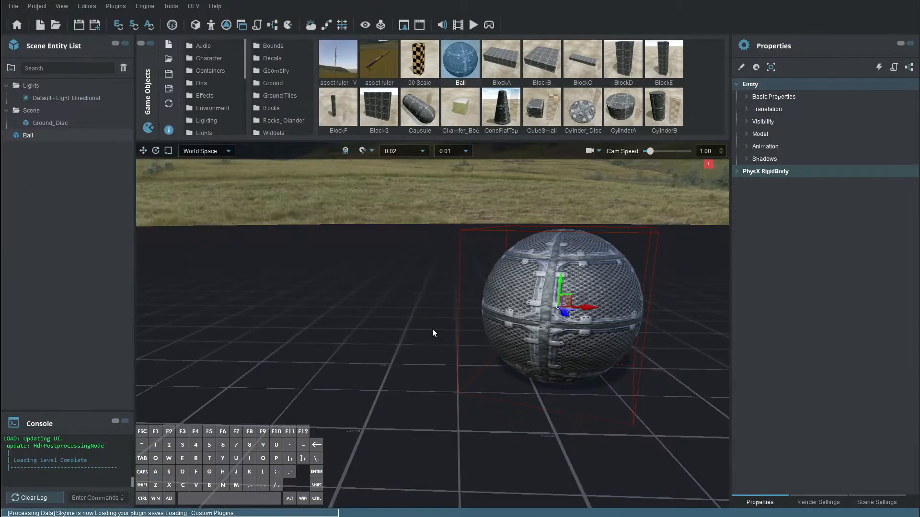
# Apply the purple Proto grid material to the Ball
pyautogui.click(210, 26)
pyautogui.scroll(-5, 288, 178)
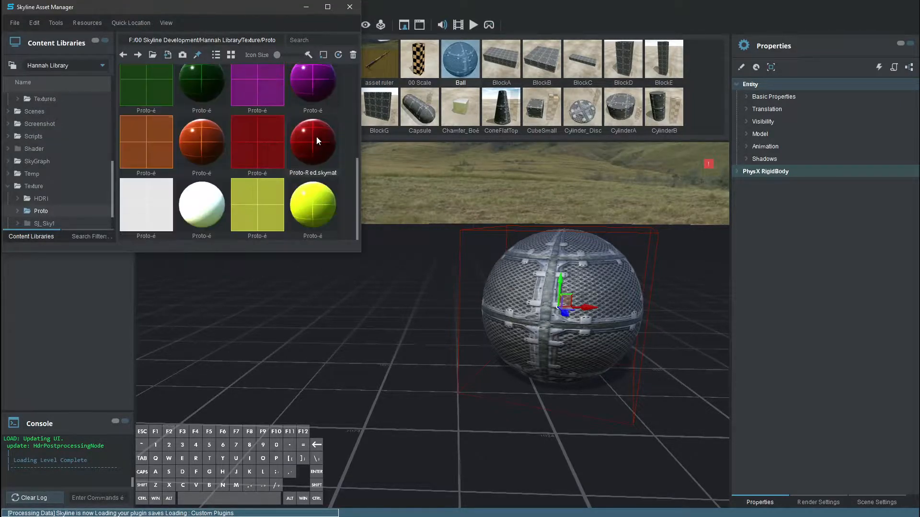
pyautogui.moveTo(309, 86); pyautogui.dragTo(600, 312)
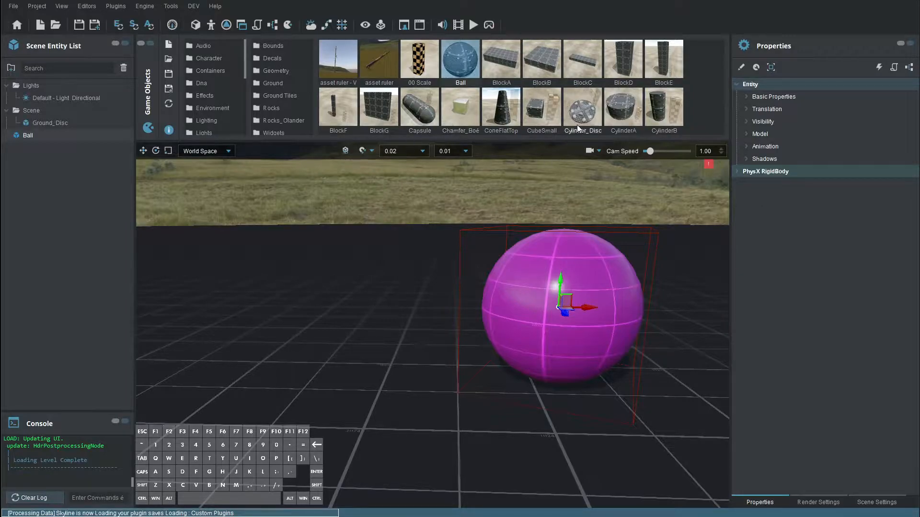
# Show the Ball's material properties and reveal its submesh0 material in the Asset Manager
pyautogui.click(589, 278)
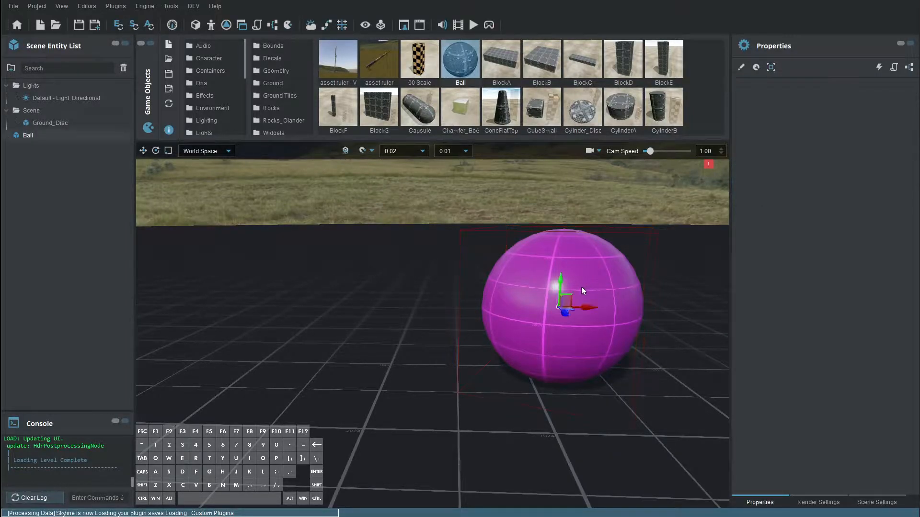
pyautogui.click(772, 67)
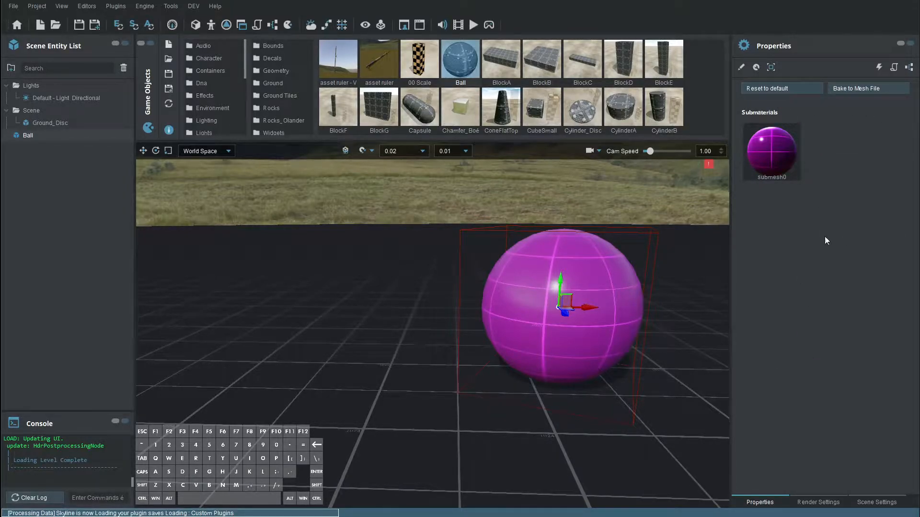
pyautogui.rightClick(774, 156)
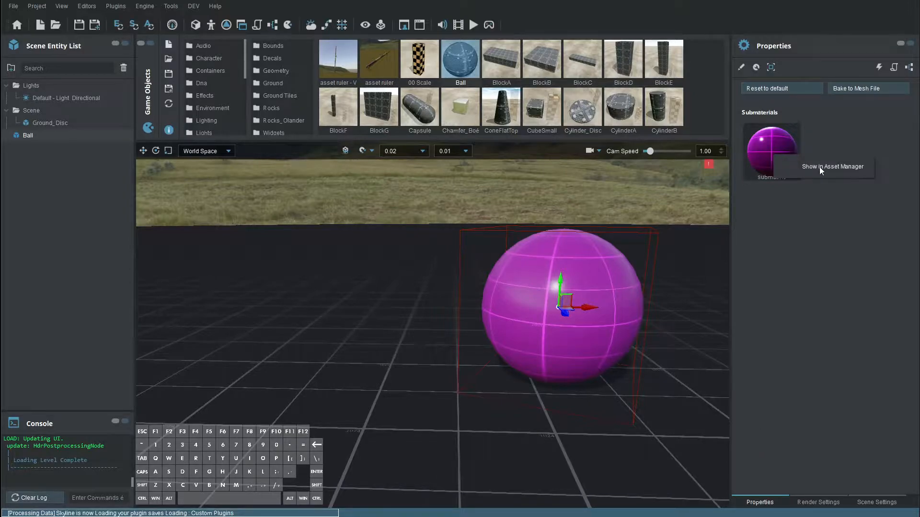
pyautogui.click(832, 168)
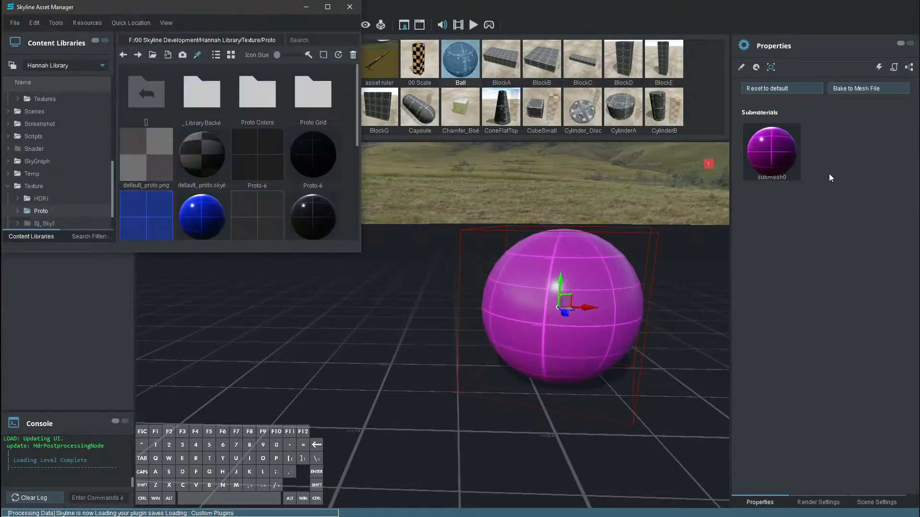
pyautogui.scroll(-5, 269, 141)
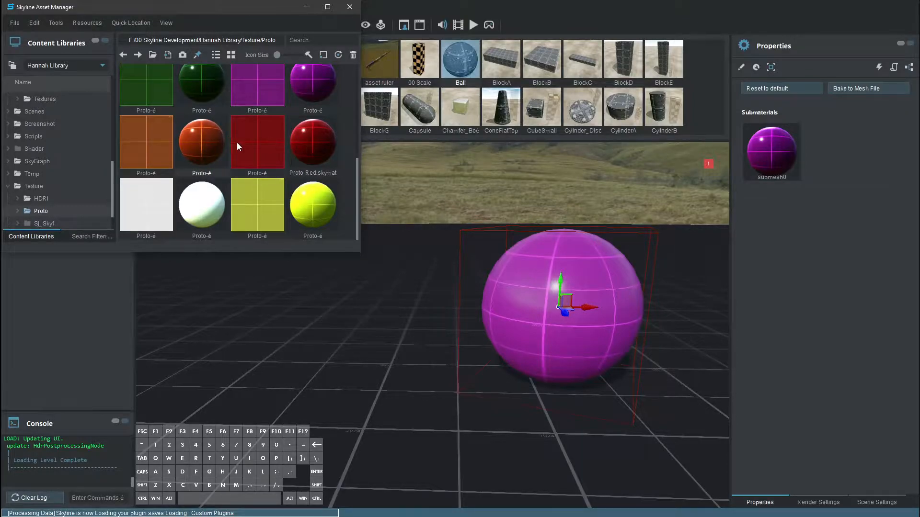
pyautogui.scroll(3, 237, 118)
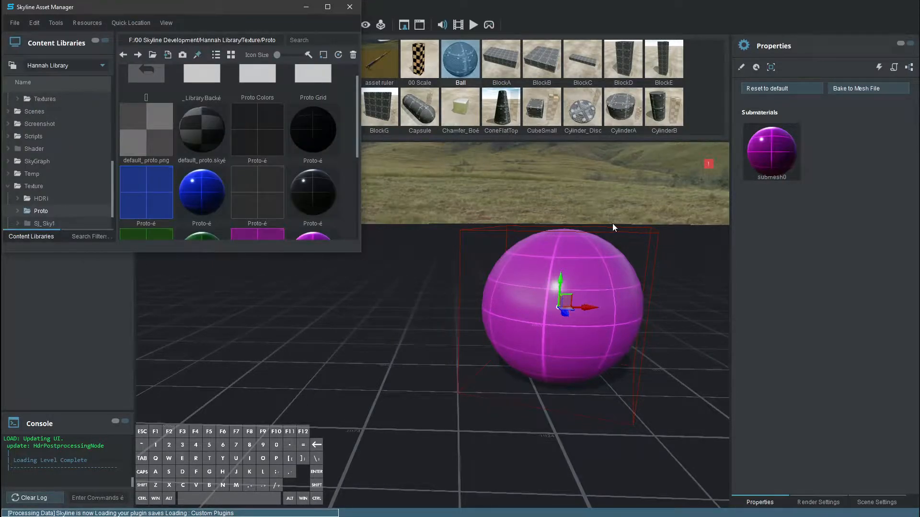
# Turn off the Asset Manager's stay-on-top and reopen it on the Texture/Proto folder
pyautogui.click(525, 180)
pyautogui.click(538, 332)
pyautogui.click(317, 399)
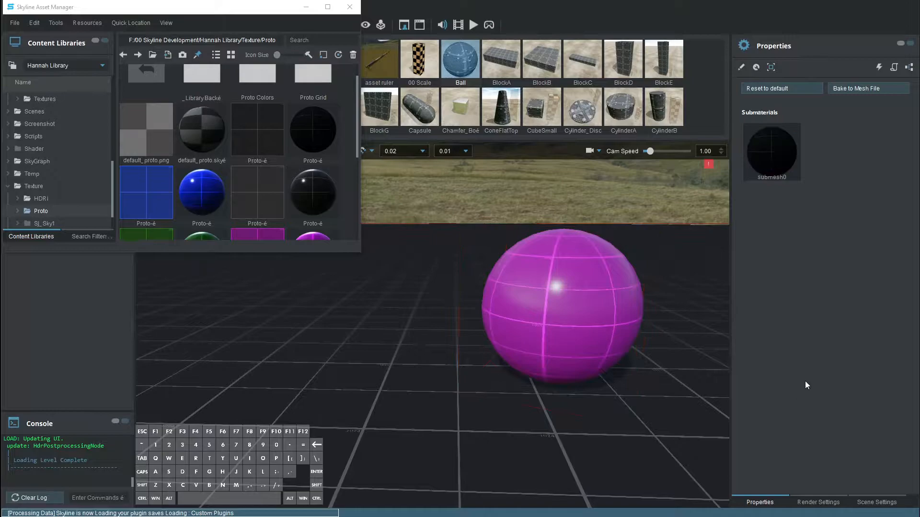
pyautogui.click(201, 53)
pyautogui.click(376, 206)
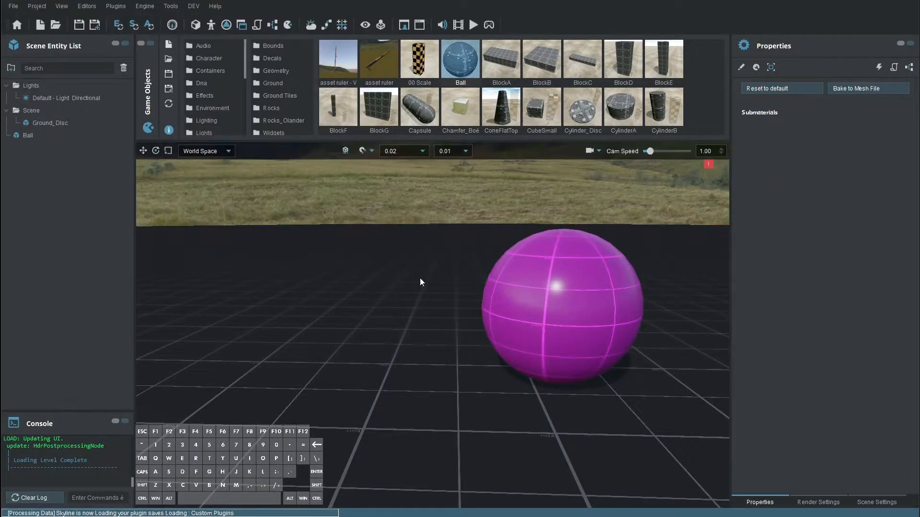
pyautogui.click(211, 25)
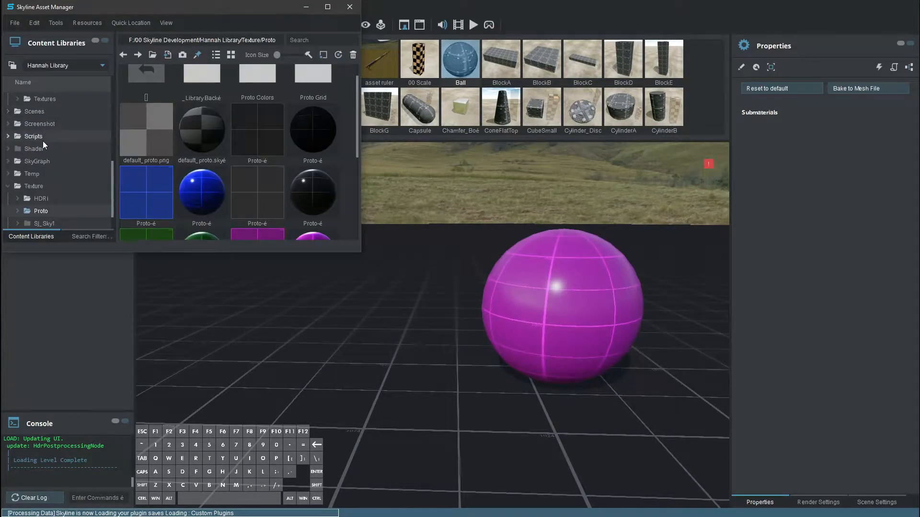
# Add the Japanese Komainu statue FBX from Quixel > Models > statue to the scene, then minimise Asset Manager
pyautogui.scroll(2, 43, 144)
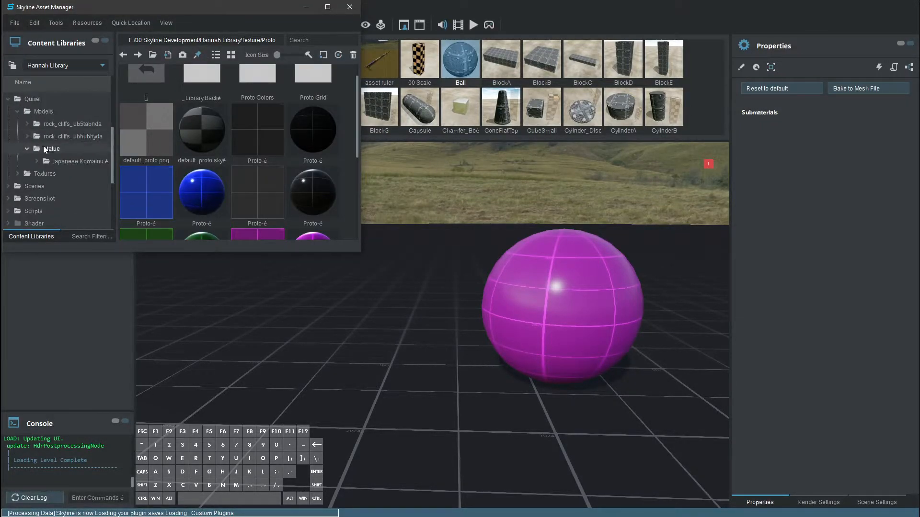
pyautogui.click(69, 149)
pyautogui.click(70, 161)
pyautogui.scroll(-2, 84, 114)
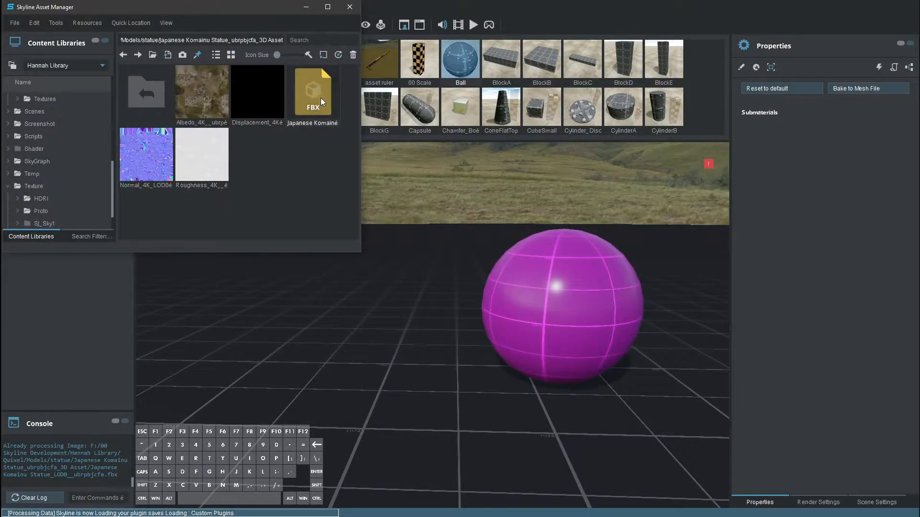
pyautogui.moveTo(306, 97); pyautogui.dragTo(404, 373)
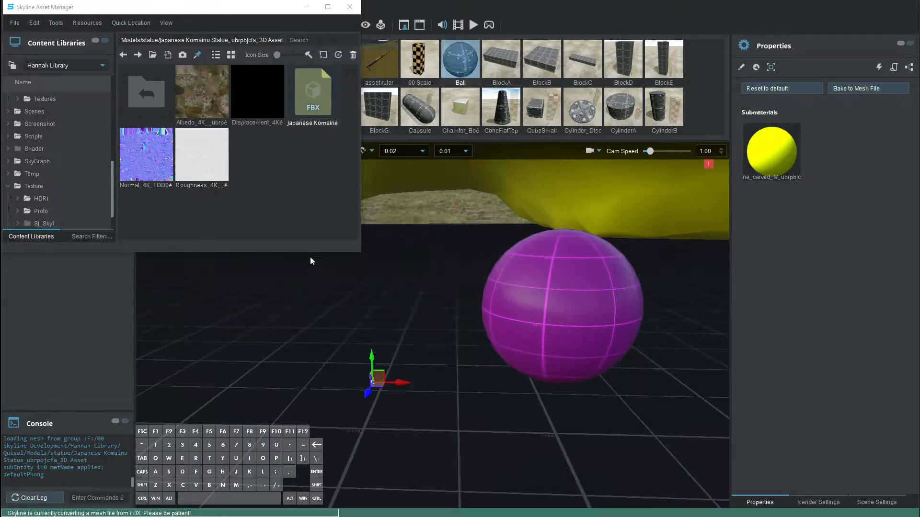
pyautogui.scroll(1, 96, 177)
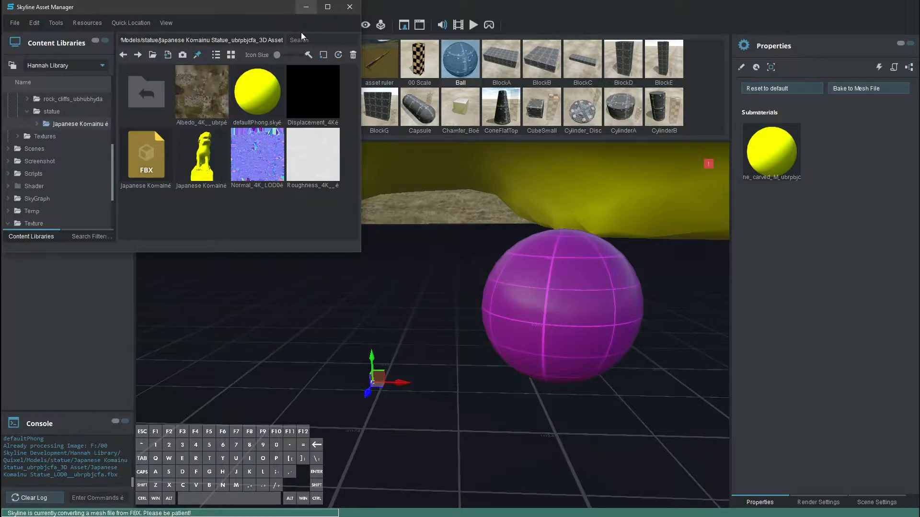
pyautogui.click(306, 7)
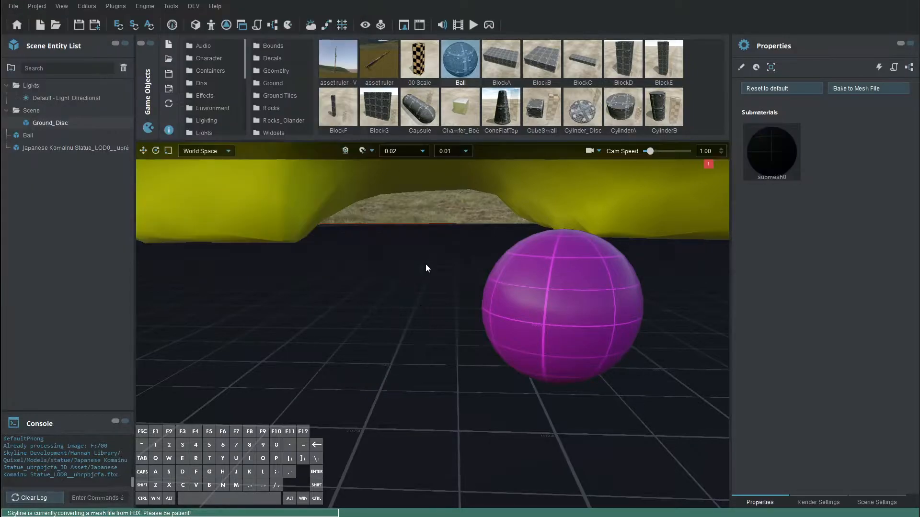
# Open the transform window and set the Komainu statue's Uniform scale to 0.02
pyautogui.click(360, 150)
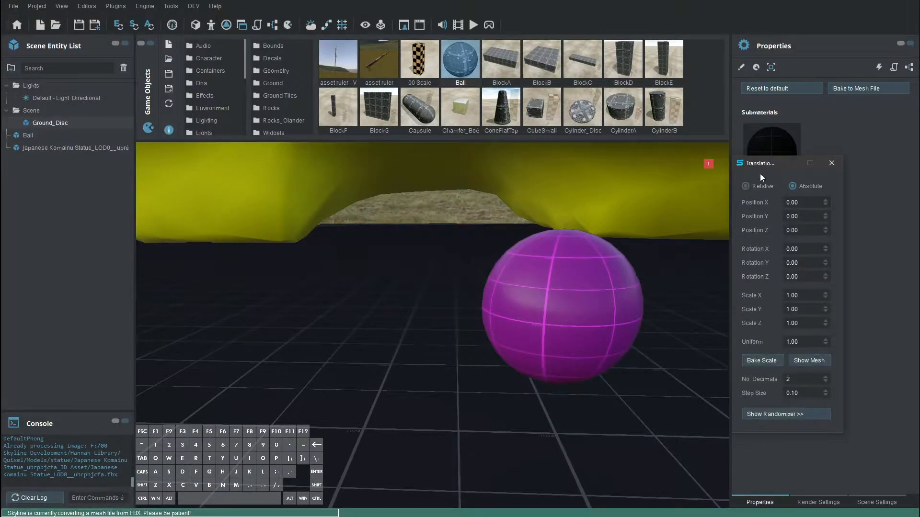
pyautogui.moveTo(760, 163); pyautogui.dragTo(619, 185)
pyautogui.scroll(-1, 666, 350)
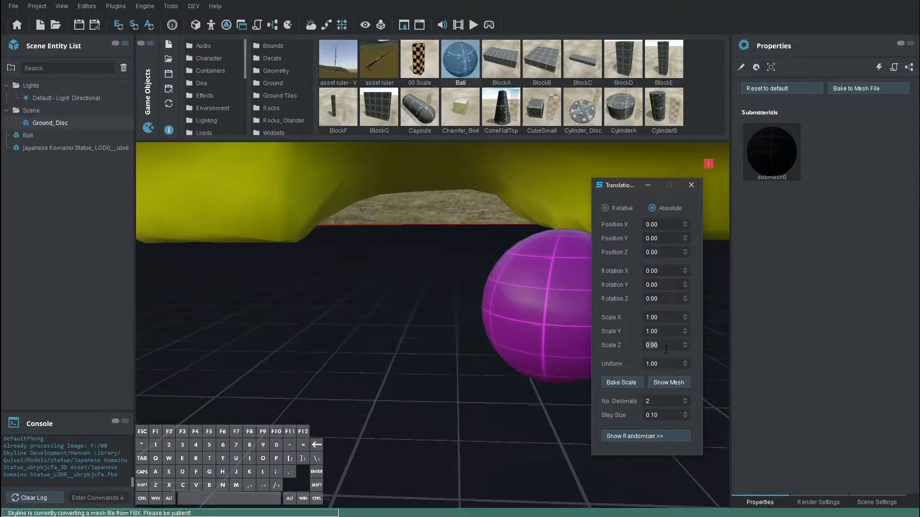
pyautogui.scroll(-10, 666, 361)
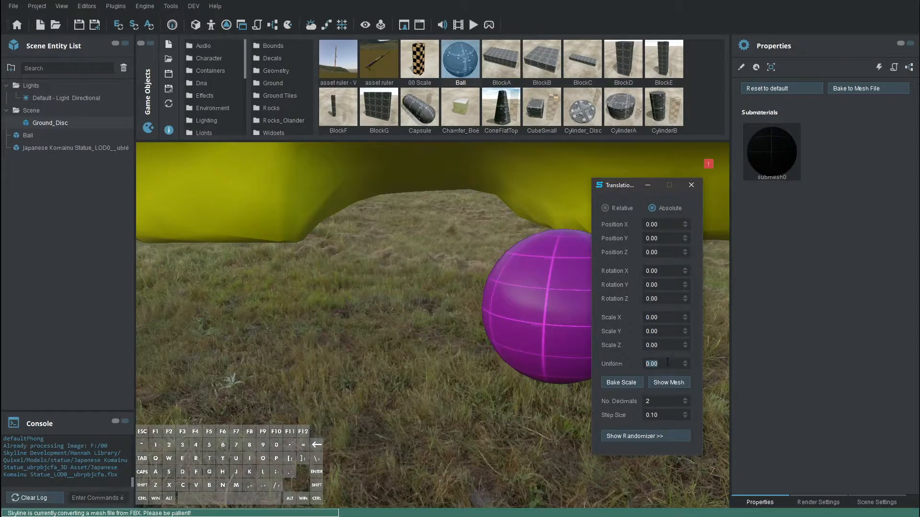
pyautogui.scroll(10, 667, 362)
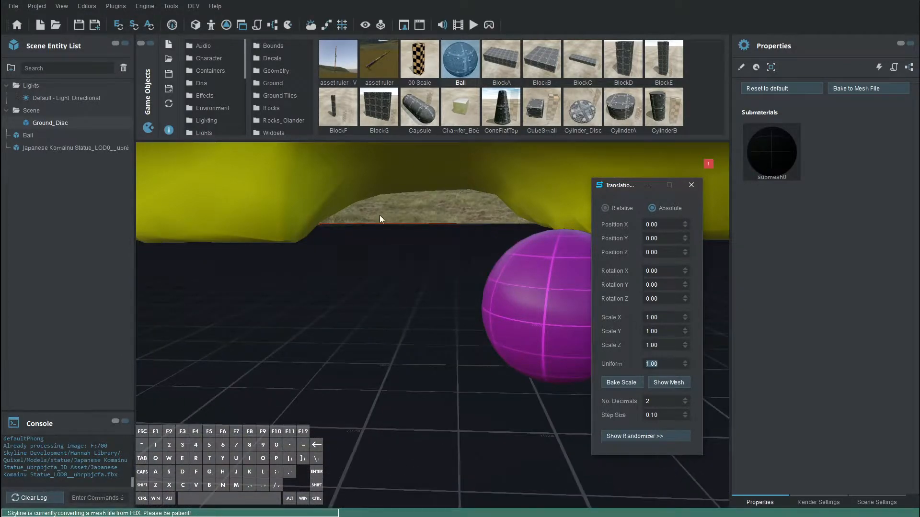
pyautogui.click(297, 198)
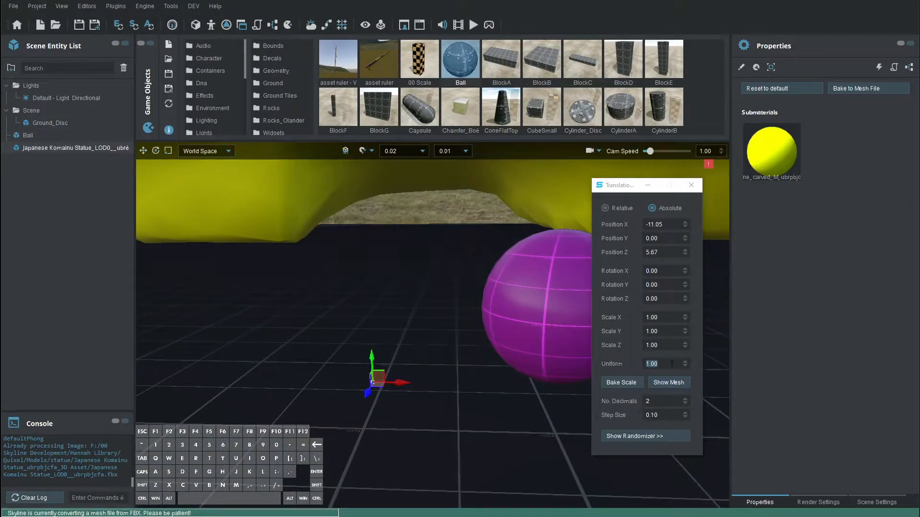
pyautogui.scroll(-10, 671, 364)
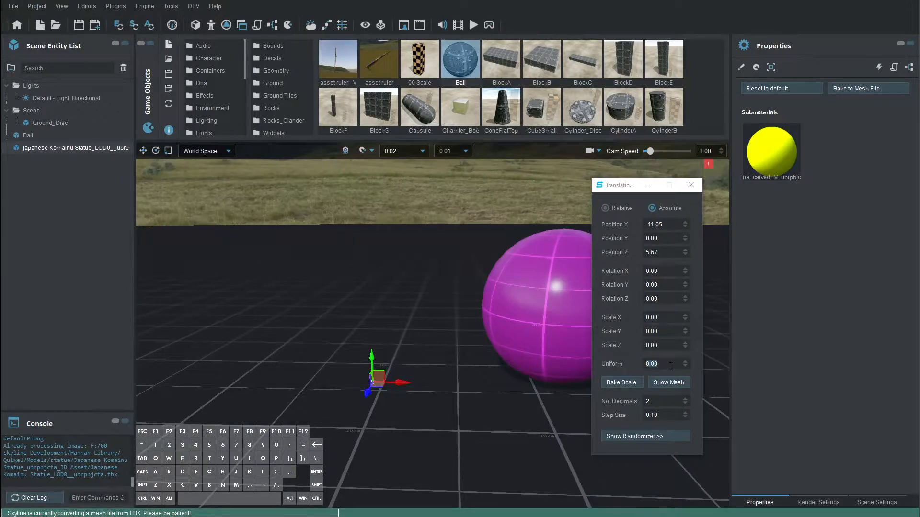
pyautogui.click(670, 366)
pyautogui.press('BackSpace')
pyautogui.write('2')
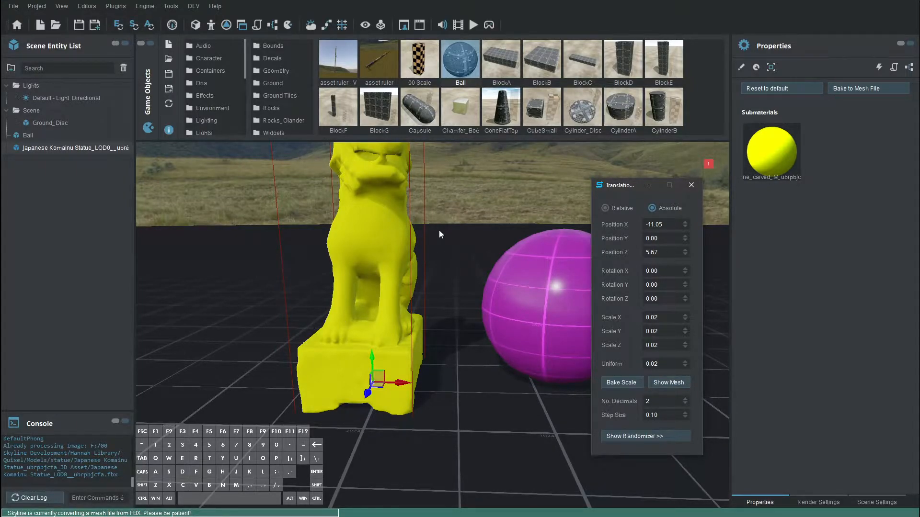
# Focus the view on the statue via its Scene Entity List entry
pyautogui.moveTo(628, 189); pyautogui.dragTo(812, 178)
pyautogui.doubleClick(38, 148)
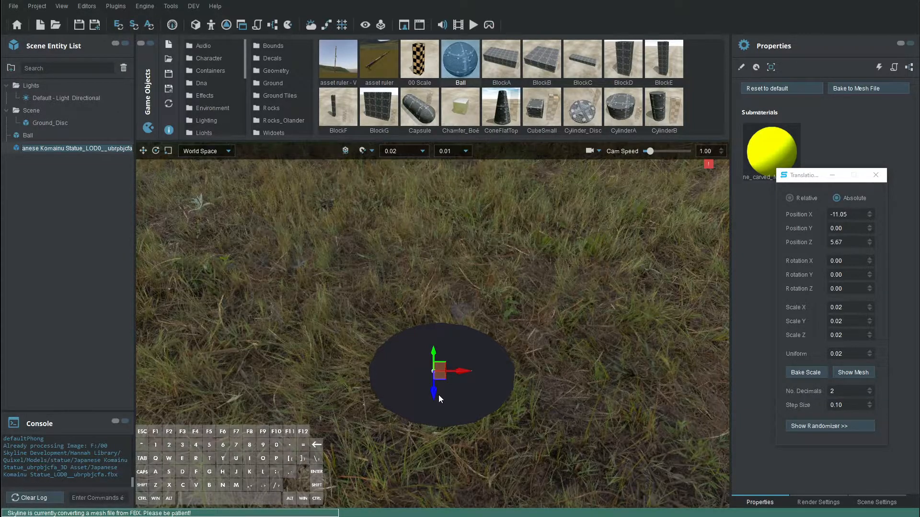
pyautogui.moveTo(786, 175); pyautogui.dragTo(605, 180)
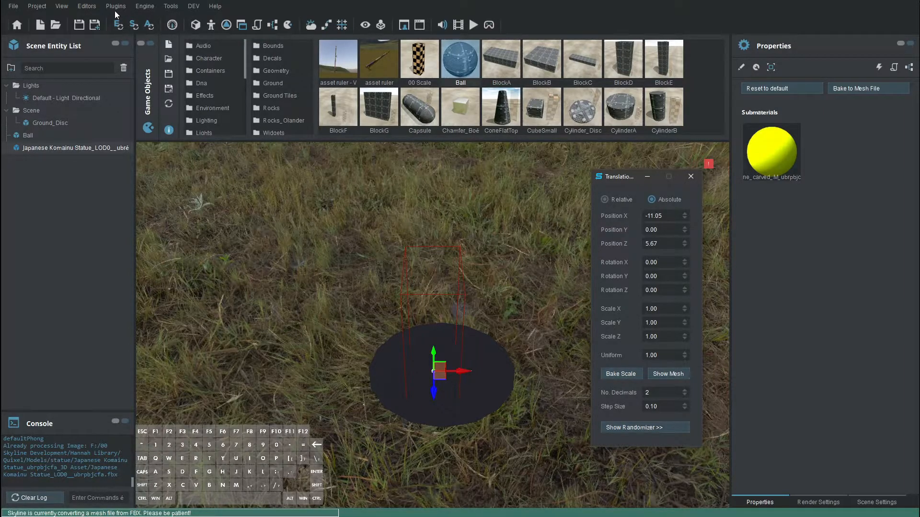
# Reload the Komainu statue entity, close the transform window, and orbit around the statue
pyautogui.click(60, 146)
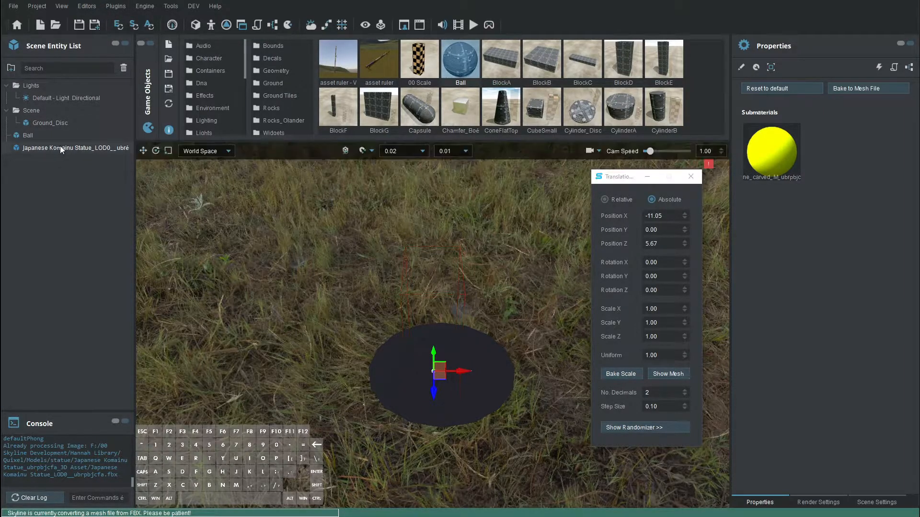
pyautogui.click(117, 25)
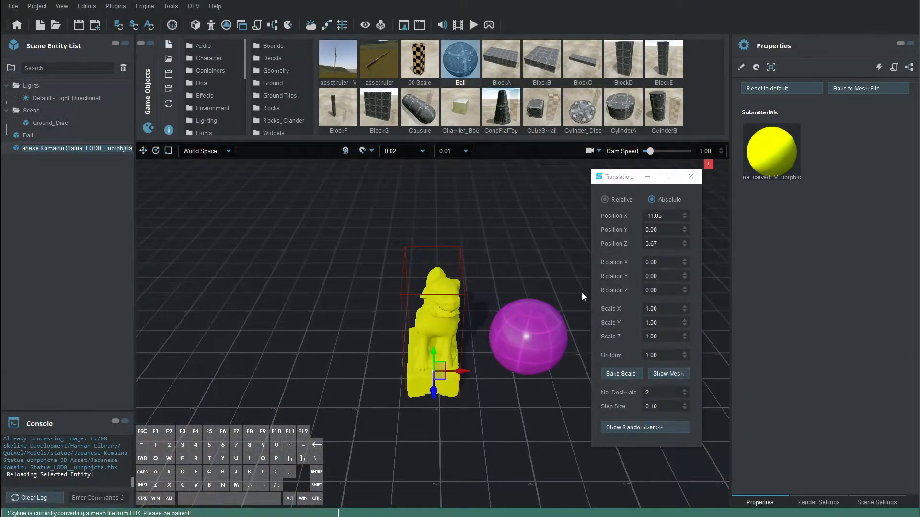
pyautogui.click(695, 181)
pyautogui.moveTo(506, 401); pyautogui.dragTo(607, 322, button='right')
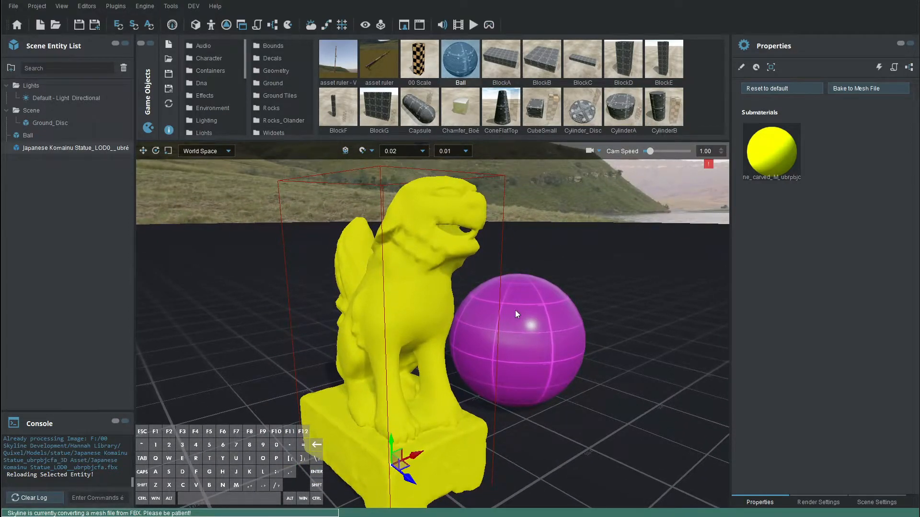
pyautogui.moveTo(426, 314); pyautogui.dragTo(539, 312, button='right')
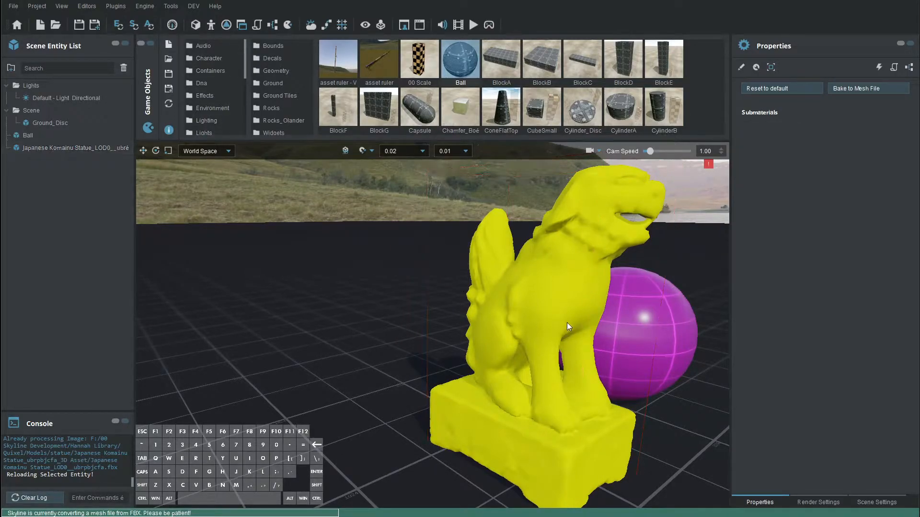
pyautogui.moveTo(564, 288); pyautogui.dragTo(559, 288, button='right')
# Open the Material Editor on the statue's defaultPhong PBR (Metallic) material and reposition it
pyautogui.rightClick(559, 289)
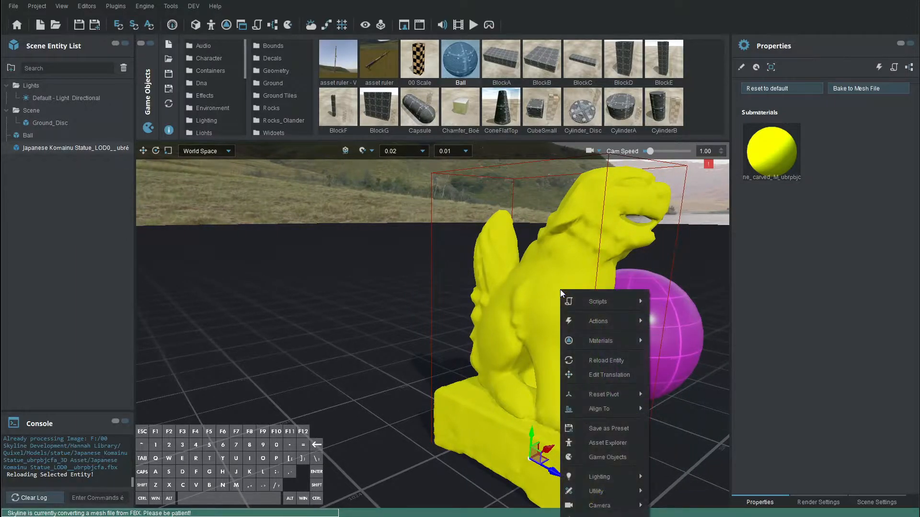
pyautogui.moveTo(606, 345)
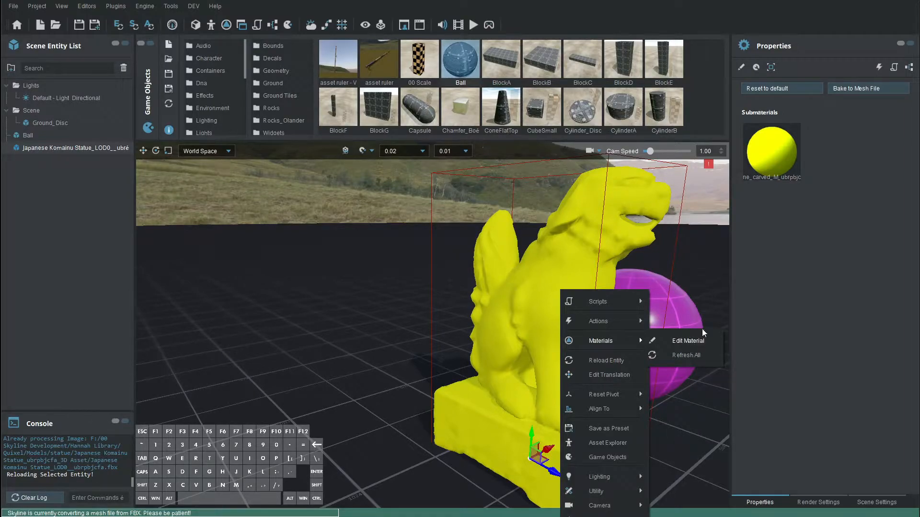
pyautogui.press('Escape')
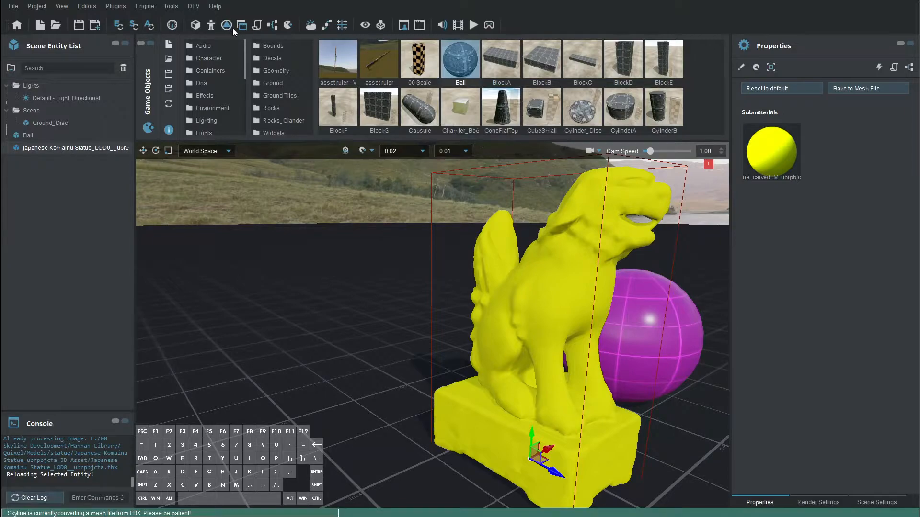
pyautogui.moveTo(220, 26); pyautogui.dragTo(197, 118)
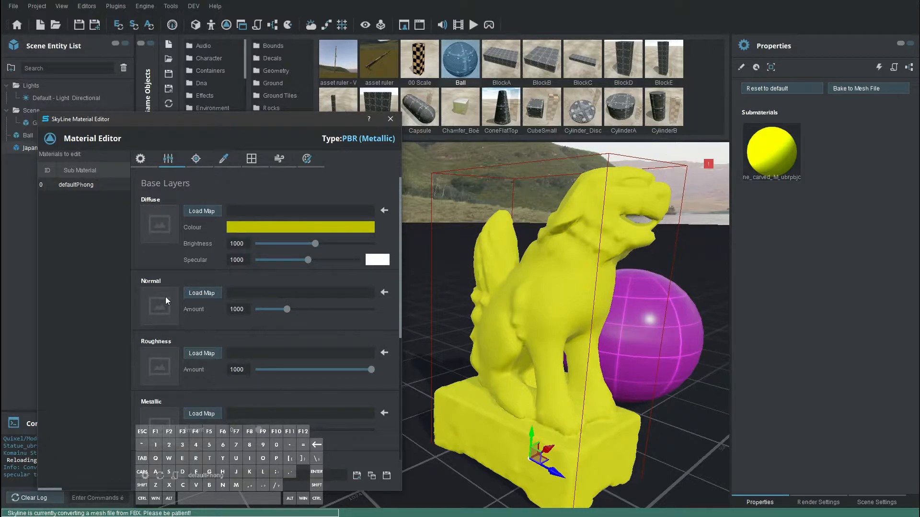
# Float the Material Editor over the viewport's right side and bring up the Asset Manager
pyautogui.scroll(-1, 158, 373)
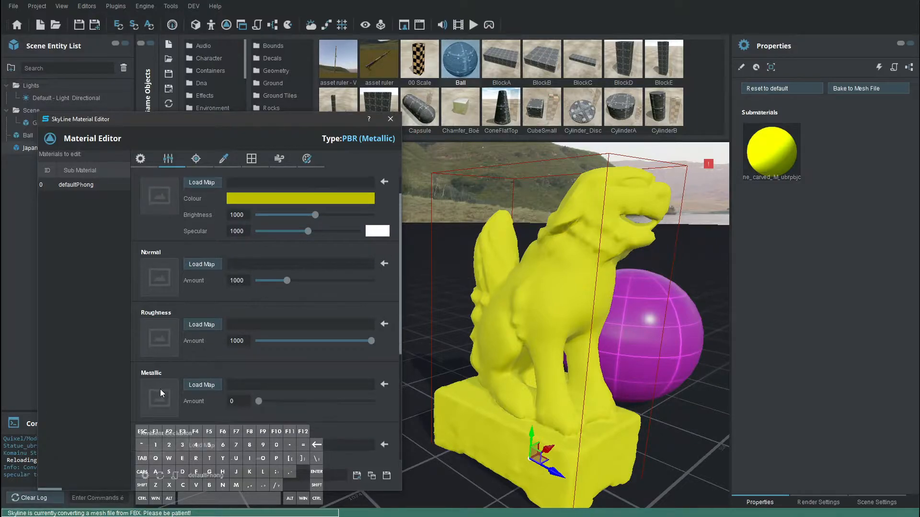
pyautogui.scroll(-1, 163, 389)
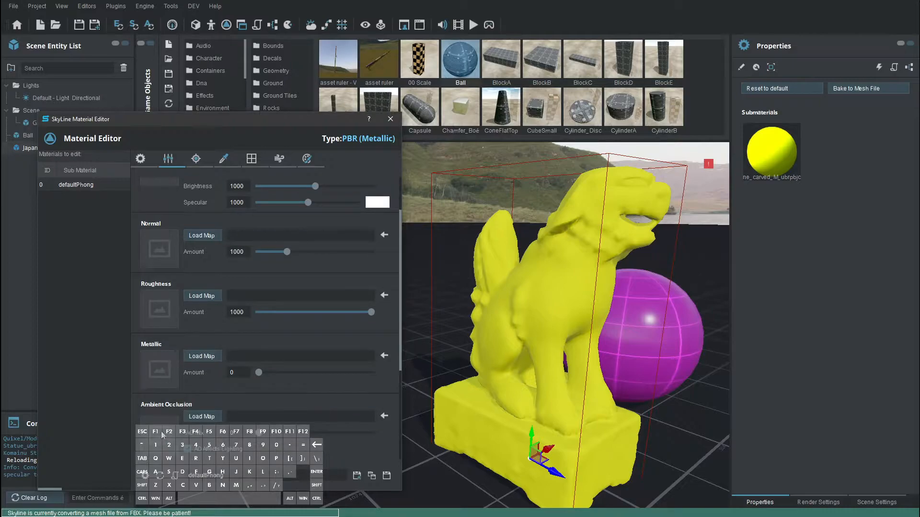
pyautogui.scroll(-5, 158, 417)
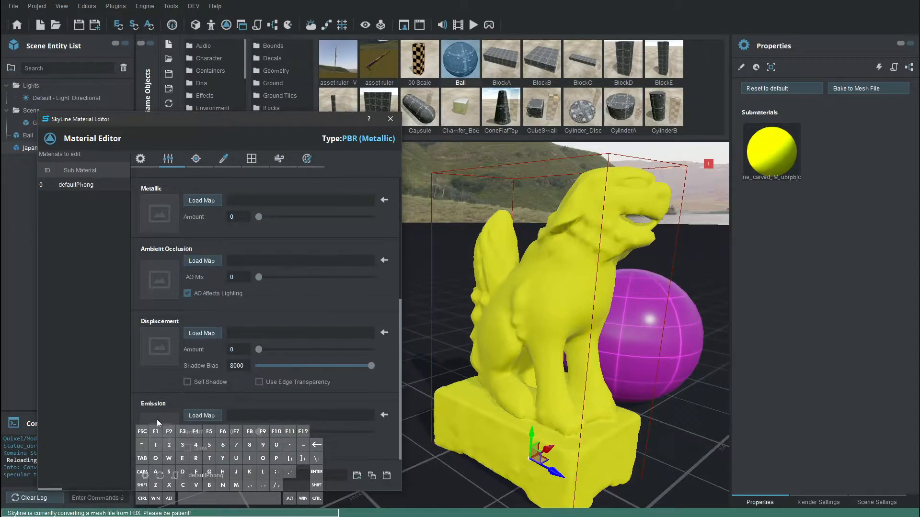
pyautogui.moveTo(259, 123); pyautogui.dragTo(887, 146)
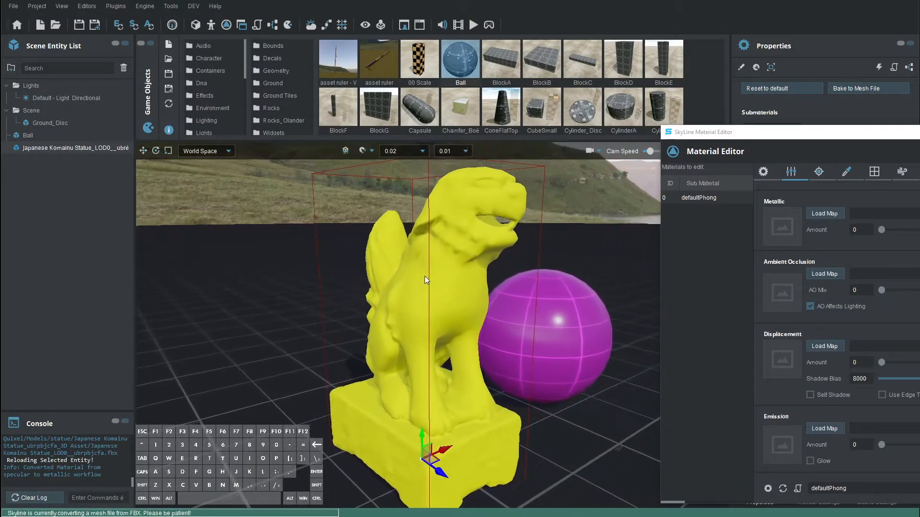
pyautogui.moveTo(786, 134); pyautogui.dragTo(677, 128)
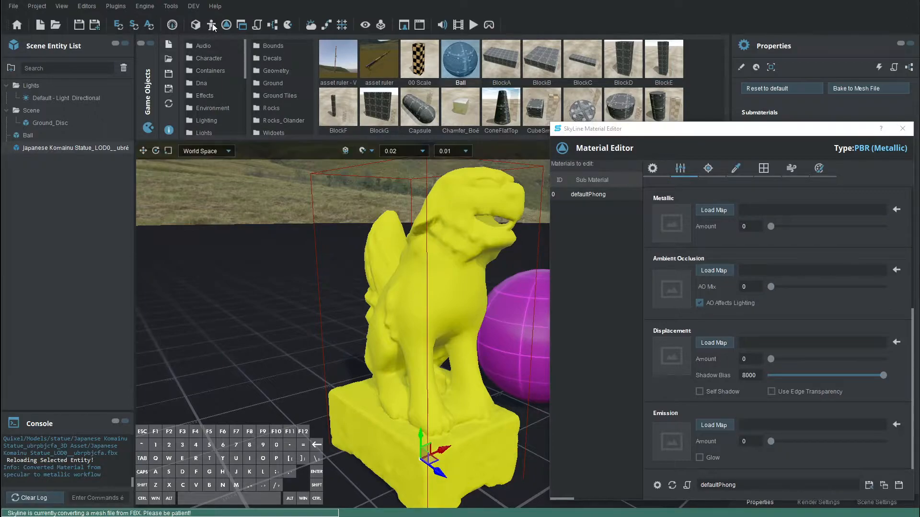
pyautogui.click(212, 26)
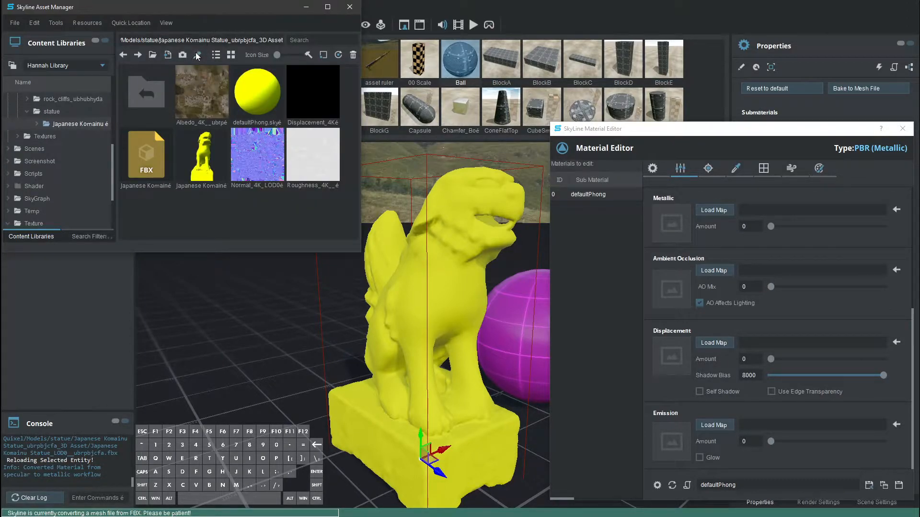
# Assign Albedo_4K__ubrpbjcfa.jpg as the statue material's Diffuse map
pyautogui.click(563, 26)
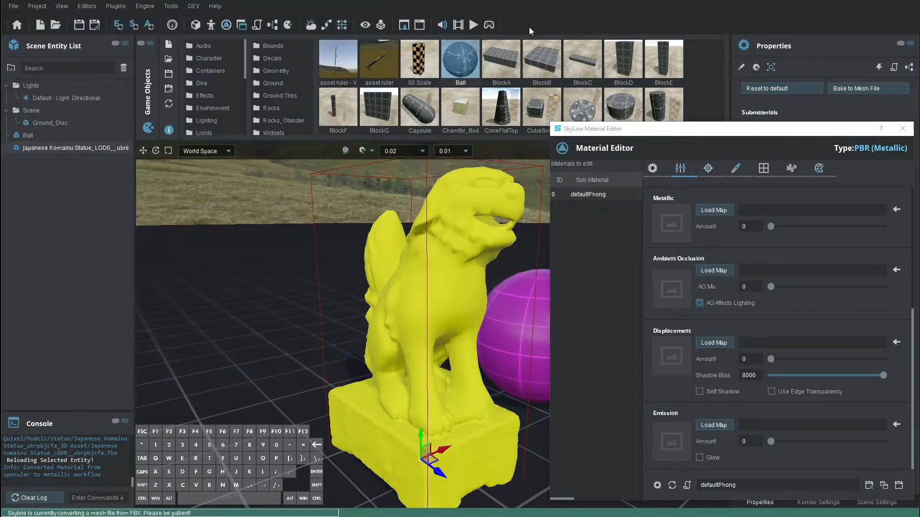
pyautogui.click(213, 26)
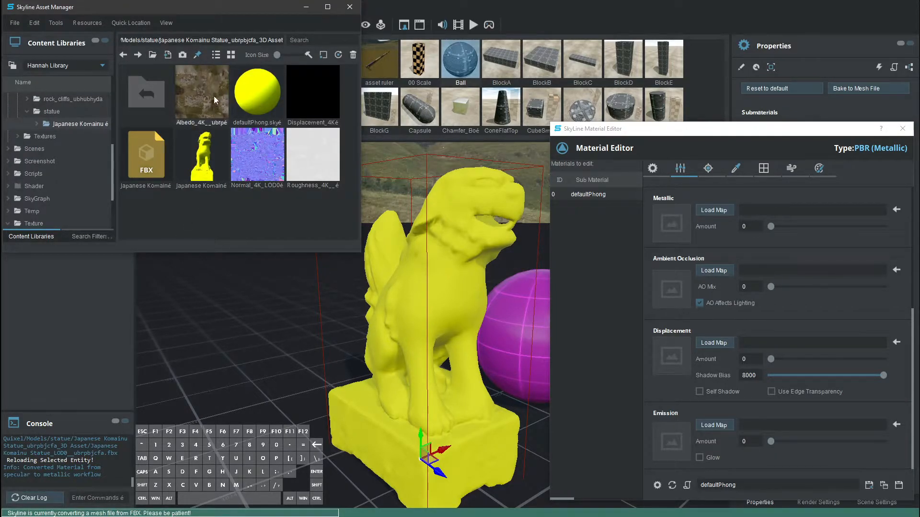
pyautogui.moveTo(194, 103); pyautogui.dragTo(667, 226)
pyautogui.scroll(8, 712, 274)
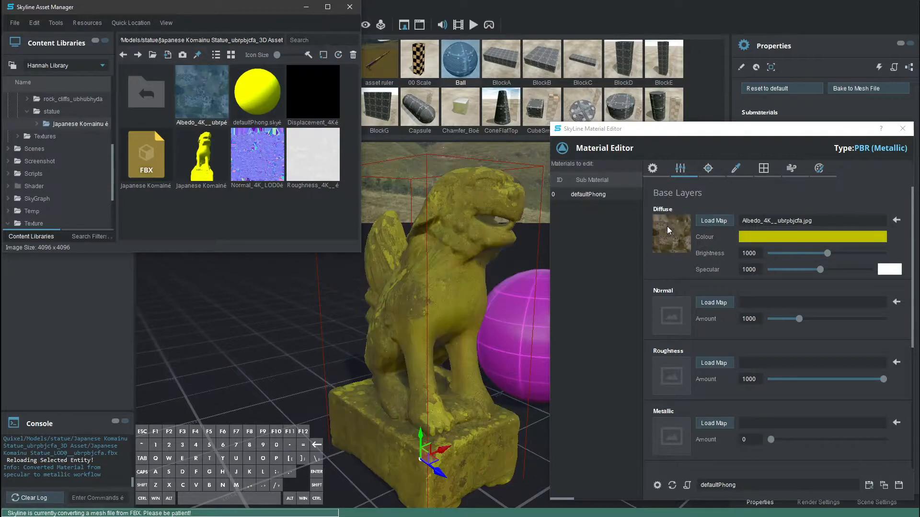
# Set the statue material's Diffuse colour to white
pyautogui.click(780, 240)
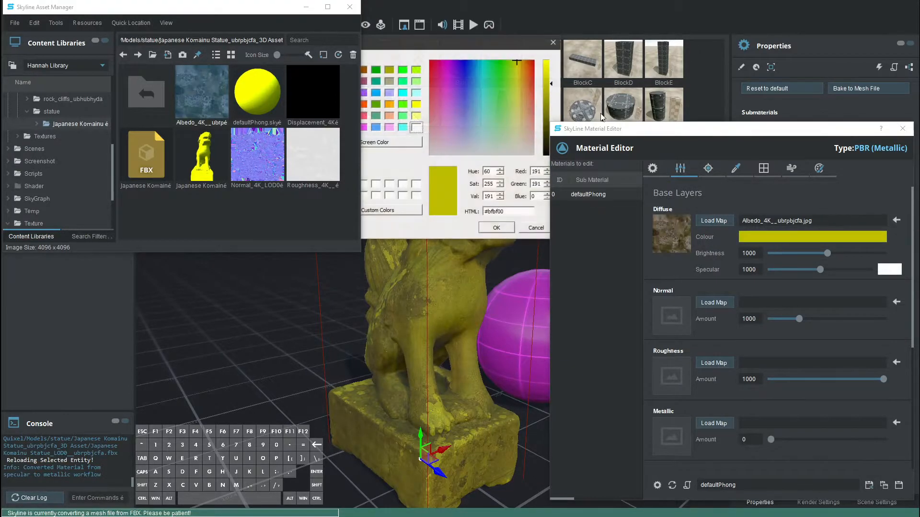
pyautogui.click(416, 128)
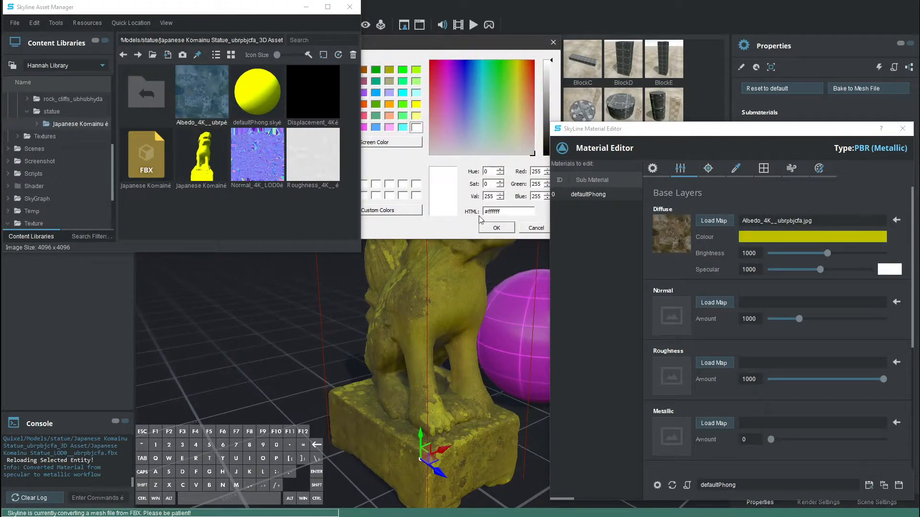
pyautogui.moveTo(488, 43); pyautogui.dragTo(404, 295)
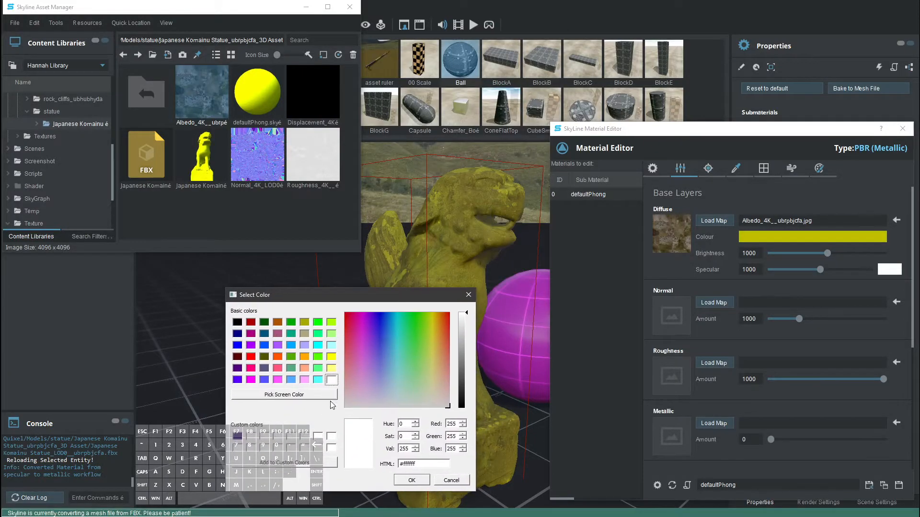
pyautogui.click(412, 480)
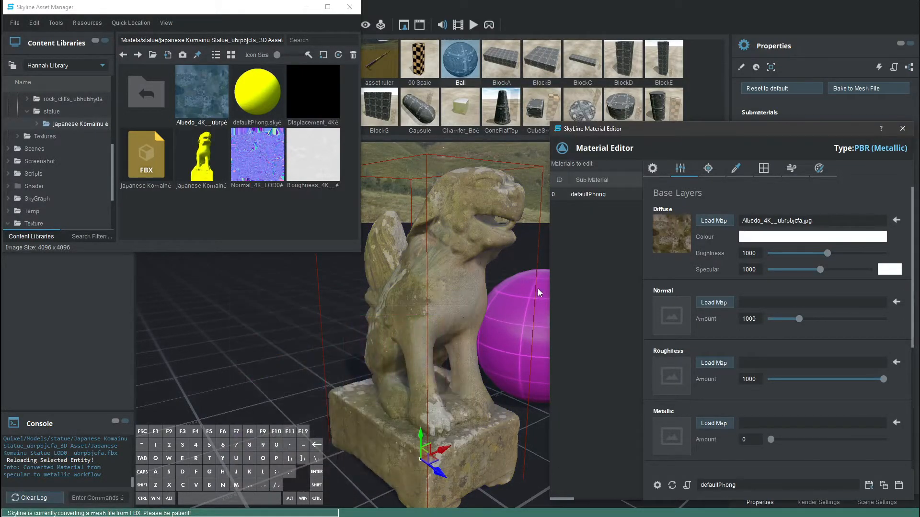
# Load Normal_4K as the normal map and Roughness_4K as the roughness map
pyautogui.moveTo(253, 187)
pyautogui.mouseDown()
pyautogui.moveTo(441, 277)
pyautogui.moveTo(670, 313)
pyautogui.mouseUp()
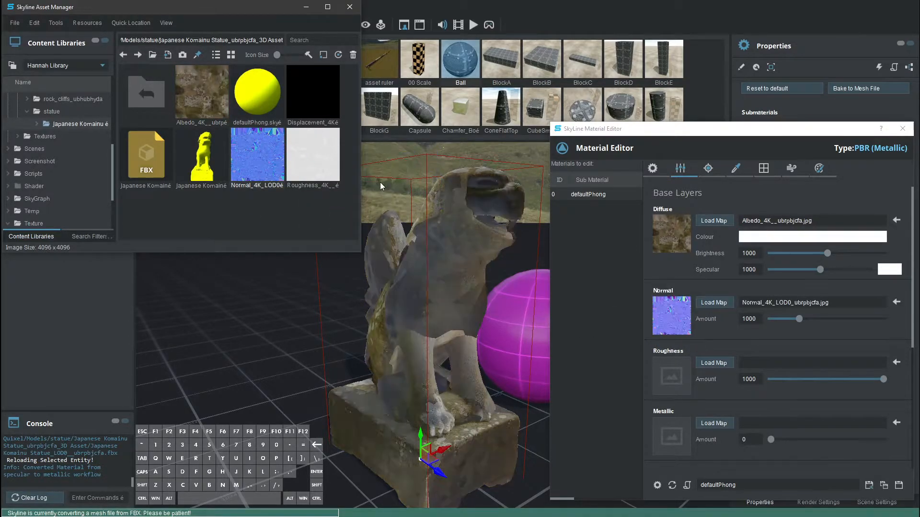
pyautogui.moveTo(313, 158)
pyautogui.mouseDown()
pyautogui.moveTo(453, 336)
pyautogui.moveTo(679, 380)
pyautogui.mouseUp()
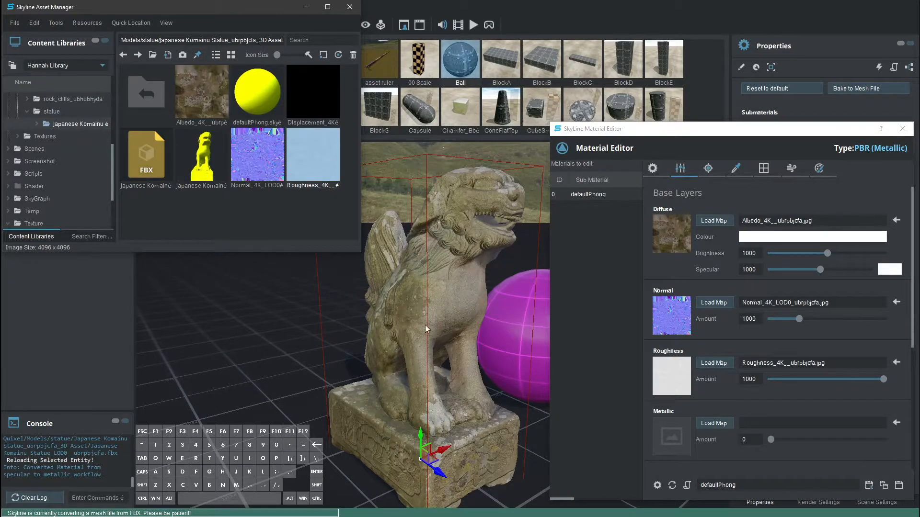
pyautogui.click(900, 486)
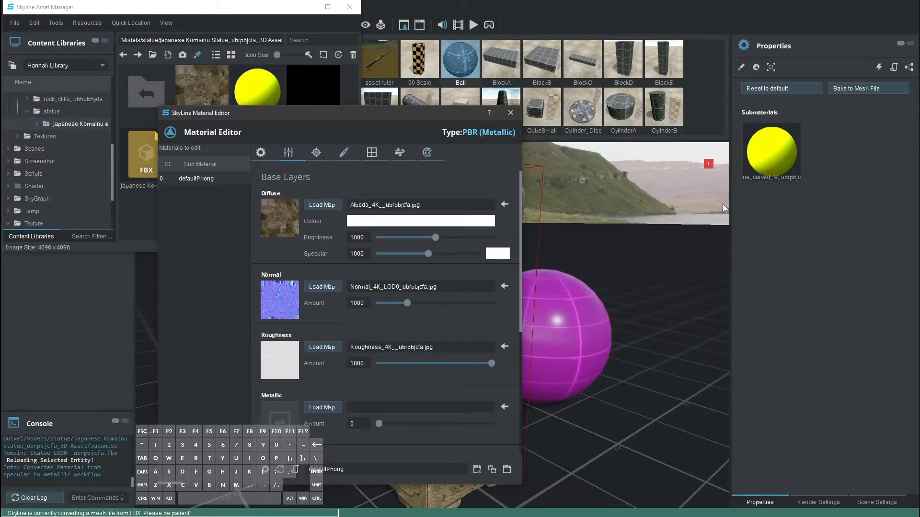
# Save the stone-textured defaultPhong material and minimise the Skyline Asset Manager
pyautogui.moveTo(351, 115); pyautogui.dragTo(719, 97)
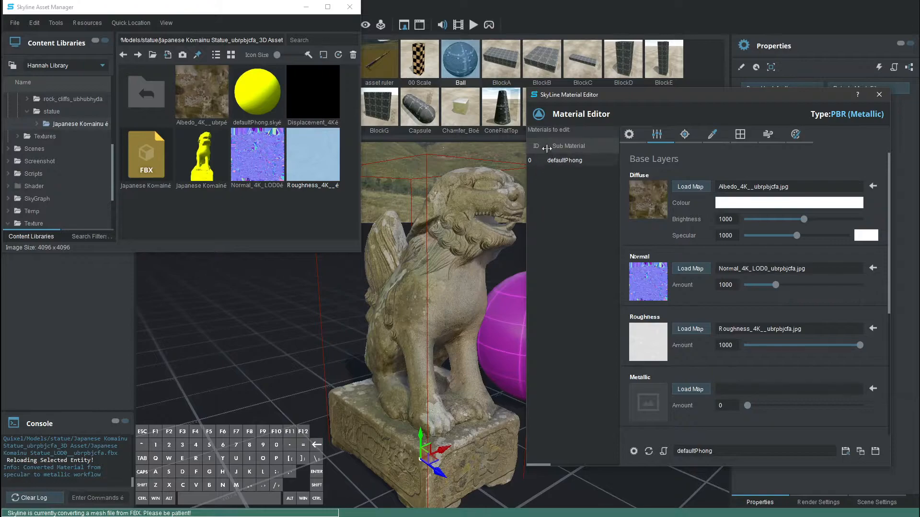
pyautogui.click(875, 452)
pyautogui.click(586, 160)
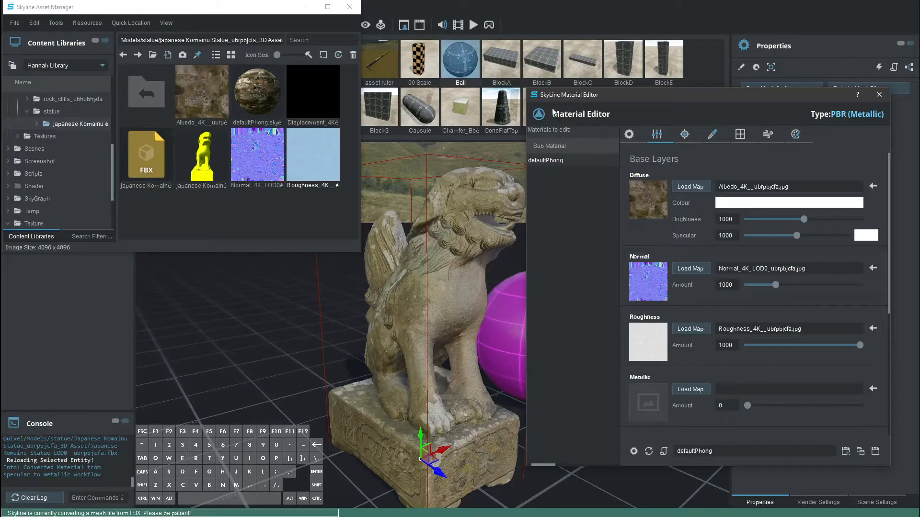
pyautogui.moveTo(749, 91); pyautogui.dragTo(741, 115)
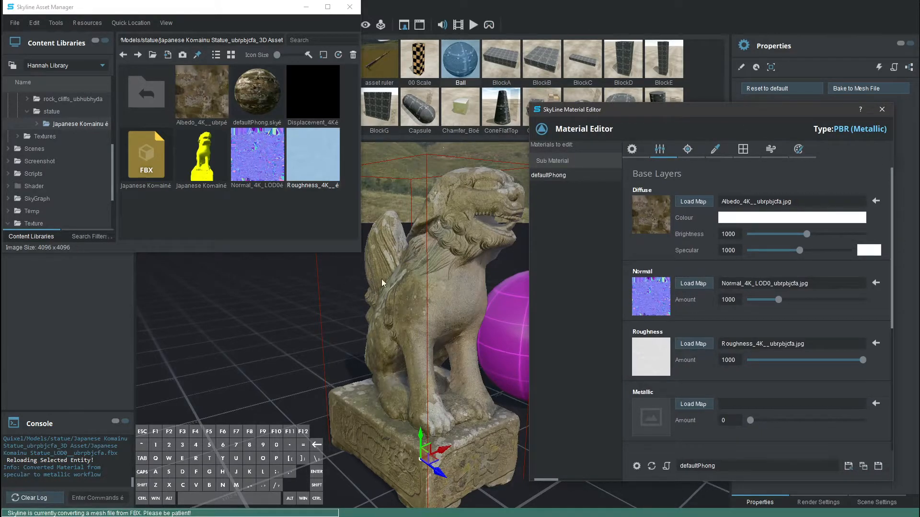
pyautogui.click(307, 8)
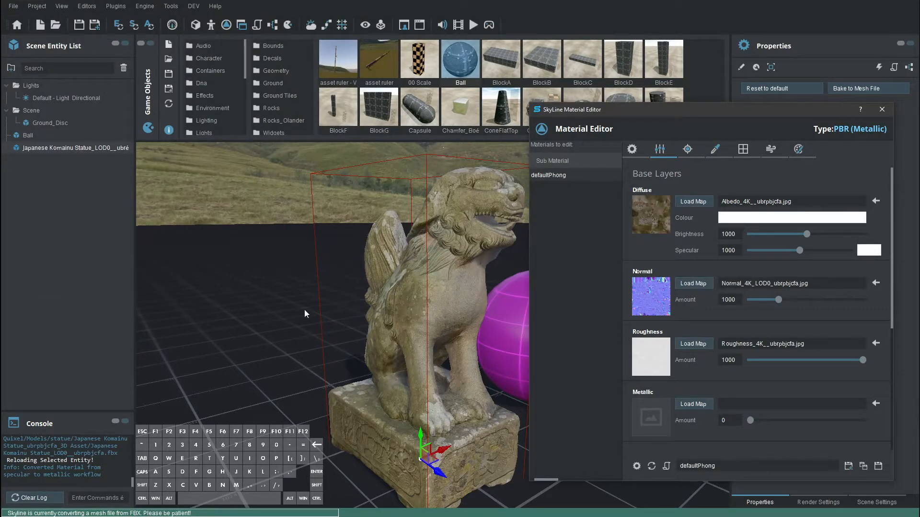
# Delete the magenta Ball from the scene and select the Komainu statue
pyautogui.moveTo(260, 323); pyautogui.dragTo(278, 368, button='middle')
pyautogui.keyDown('alt'); pyautogui.moveTo(241, 332); pyautogui.dragTo(306, 381, button='middle'); pyautogui.keyUp('alt')
pyautogui.click(453, 438)
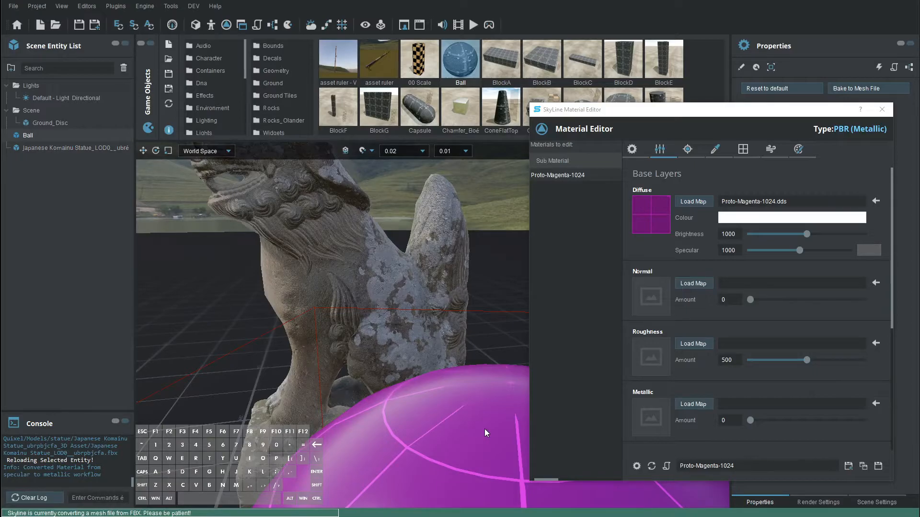
pyautogui.press('Delete')
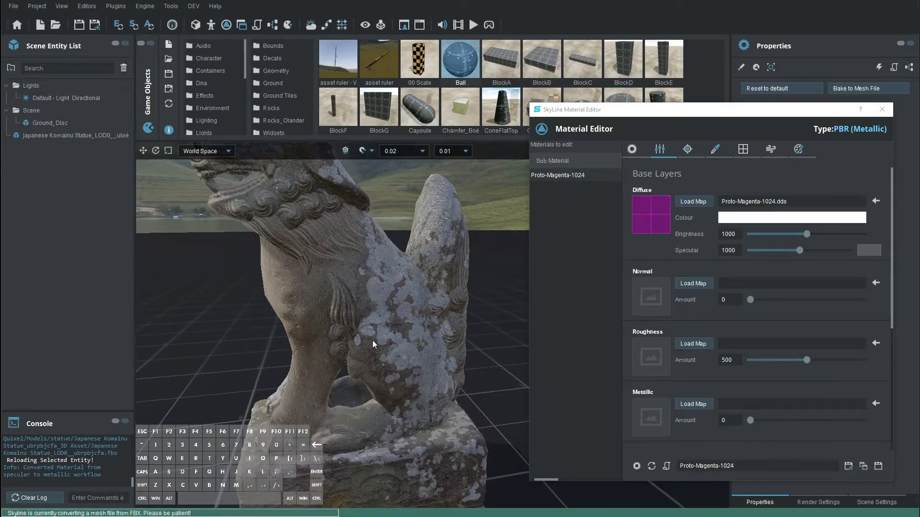
pyautogui.click(353, 335)
pyautogui.moveTo(355, 335)
pyautogui.keyDown('alt'); pyautogui.mouseDown(button='middle')
pyautogui.moveTo(392, 357)
pyautogui.moveTo(514, 370)
pyautogui.moveTo(593, 451)
pyautogui.moveTo(351, 405)
pyautogui.moveTo(369, 378)
pyautogui.moveTo(676, 395)
pyautogui.moveTo(513, 295)
pyautogui.moveTo(402, 342)
pyautogui.moveTo(363, 329)
pyautogui.moveTo(382, 386)
pyautogui.moveTo(88, 352)
pyautogui.moveTo(211, 365)
pyautogui.moveTo(374, 343)
pyautogui.moveTo(381, 318)
pyautogui.moveTo(331, 255)
pyautogui.moveTo(309, 311)
pyautogui.moveTo(242, 315)
pyautogui.moveTo(364, 346)
pyautogui.mouseUp(button='middle'); pyautogui.keyUp('alt')
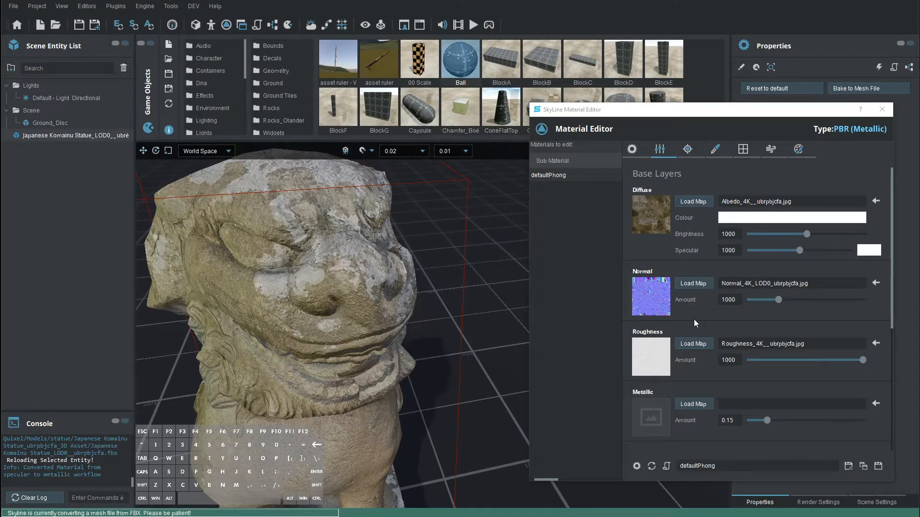
# Flip the statue's normal map vertically in UV Tools and close the Material Editor
pyautogui.click(799, 149)
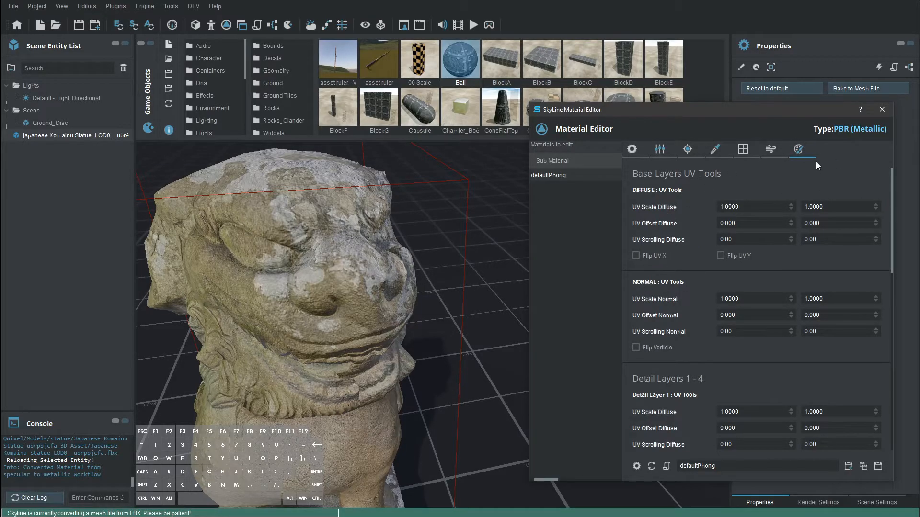
pyautogui.click(636, 347)
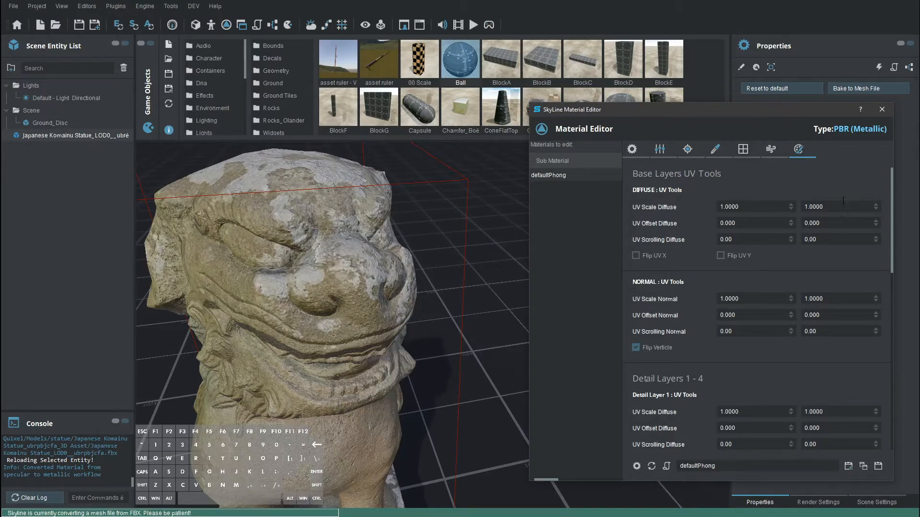
pyautogui.click(882, 109)
# Bake the statue's materials into its mesh file
pyautogui.keyDown('alt'); pyautogui.moveTo(355, 367); pyautogui.dragTo(441, 405); pyautogui.keyUp('alt')
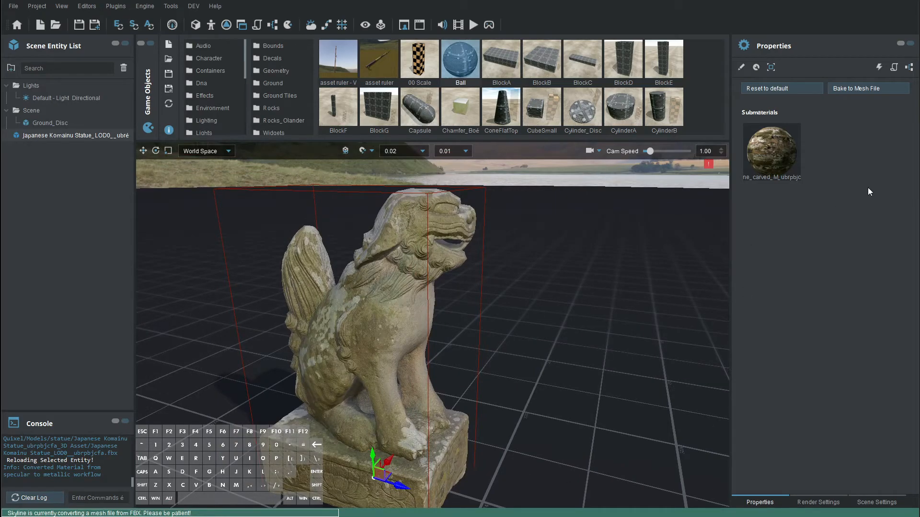
pyautogui.click(864, 88)
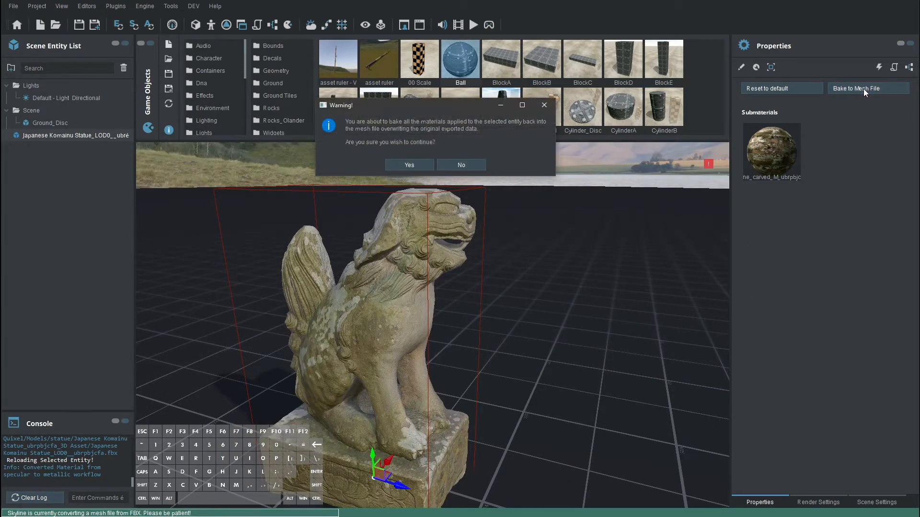
pyautogui.click(409, 165)
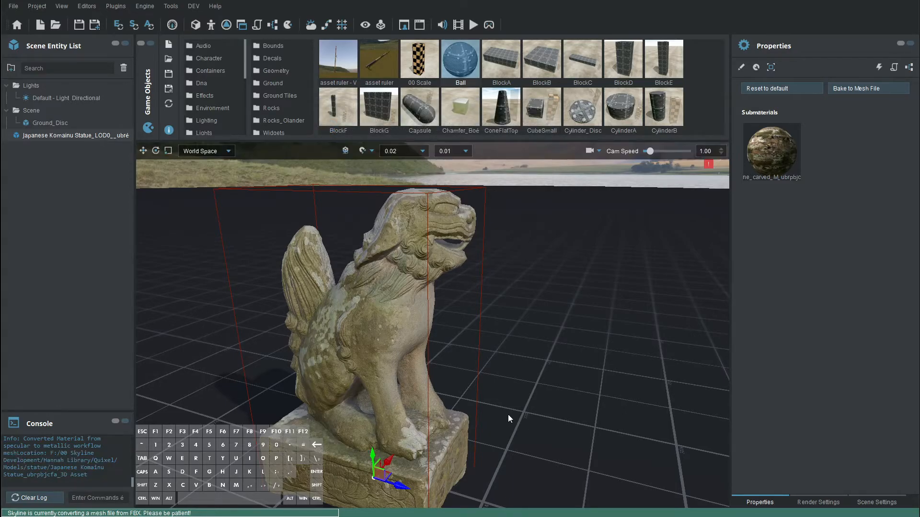
# Reset the statue's material settings to default
pyautogui.click(762, 91)
pyautogui.click(405, 163)
pyautogui.keyDown('alt'); pyautogui.moveTo(402, 378); pyautogui.dragTo(389, 357); pyautogui.keyUp('alt')
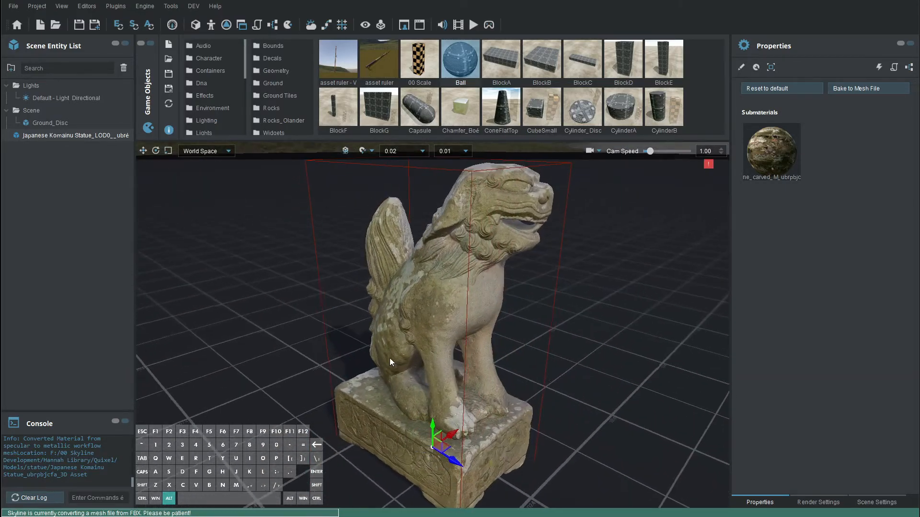
# Lower the Env Map Scale render setting from 0.90 to 0.25
pyautogui.click(817, 502)
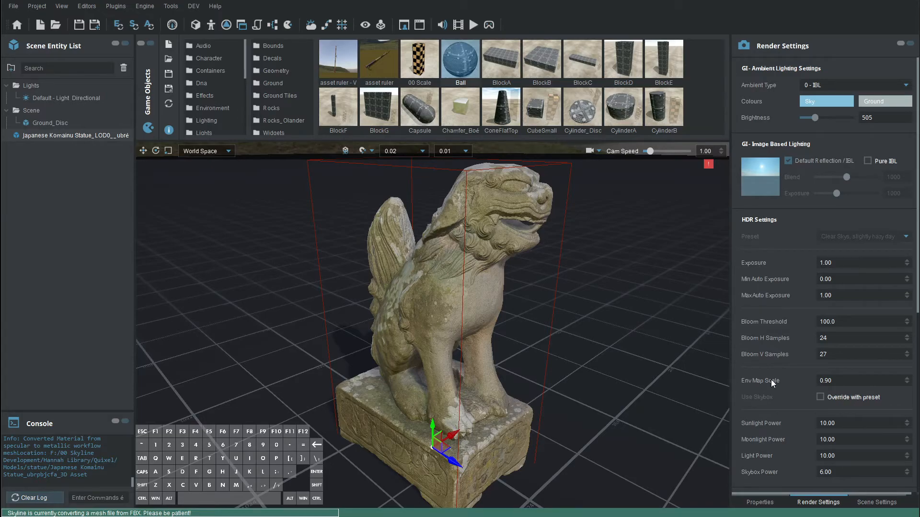
pyautogui.scroll(-4, 852, 386)
pyautogui.scroll(-5, 853, 382)
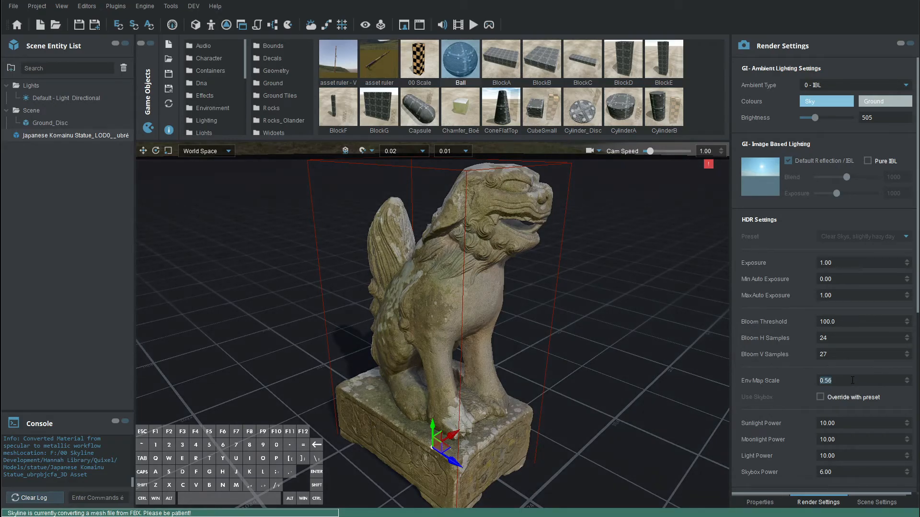
pyautogui.scroll(-7, 852, 380)
pyautogui.scroll(-8, 852, 380)
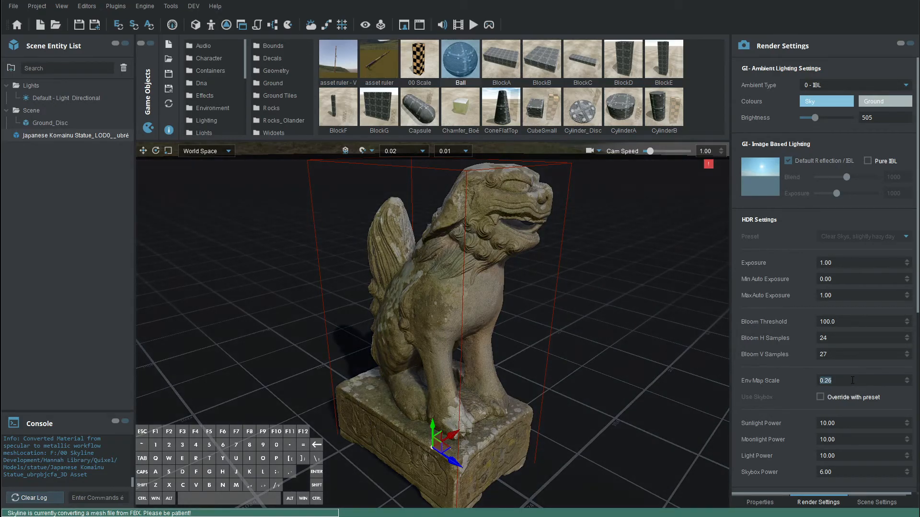
pyautogui.keyDown('alt'); pyautogui.moveTo(473, 335); pyautogui.dragTo(601, 321); pyautogui.keyUp('alt')
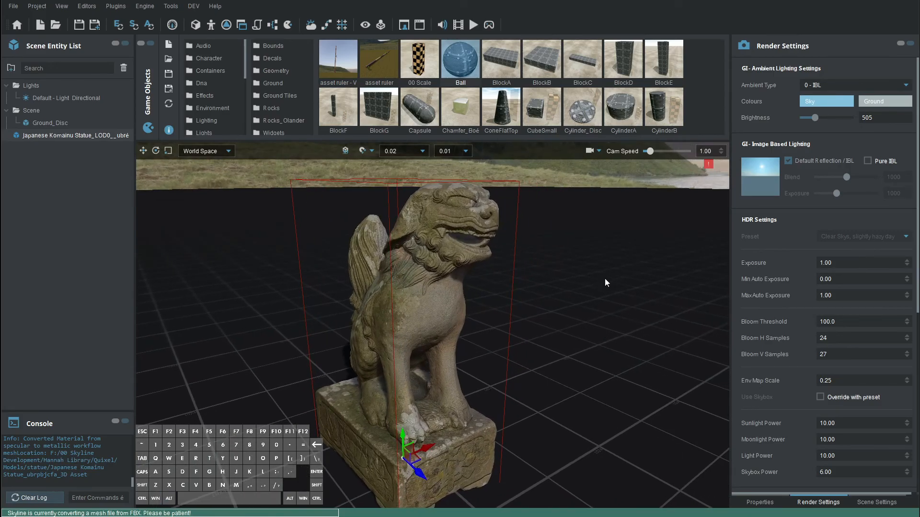
pyautogui.click(634, 278)
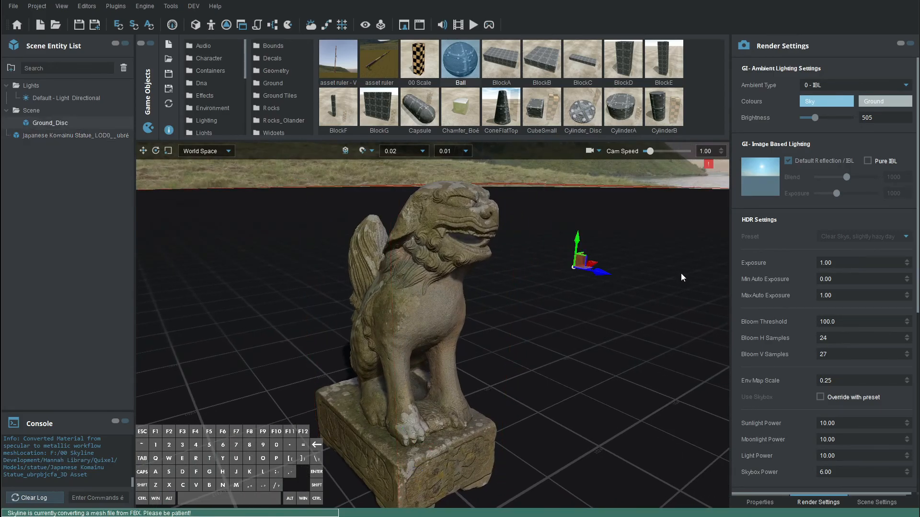